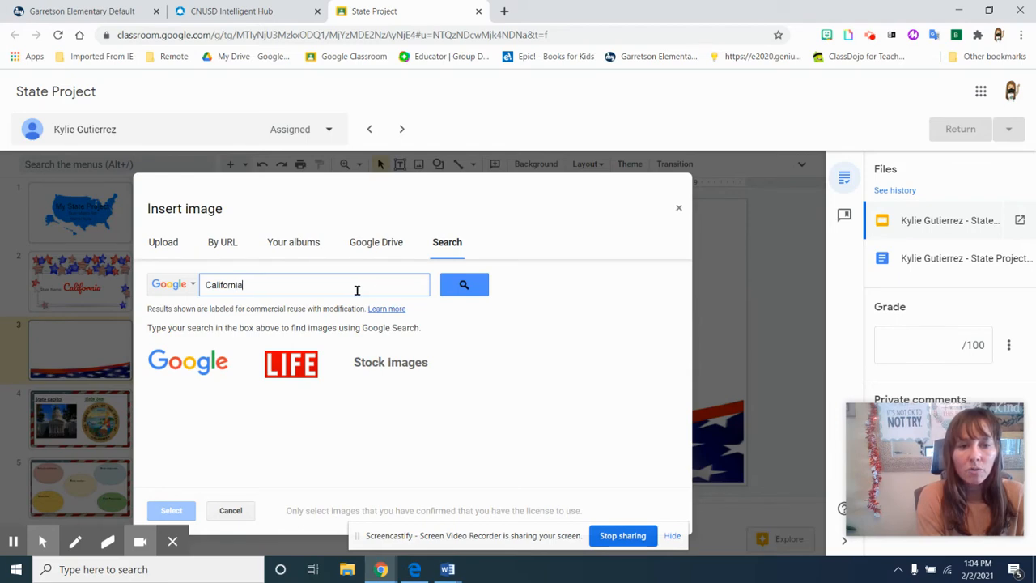
# Search for images of "California State Image" in the Insert image dialog.
pyautogui.write('tate')
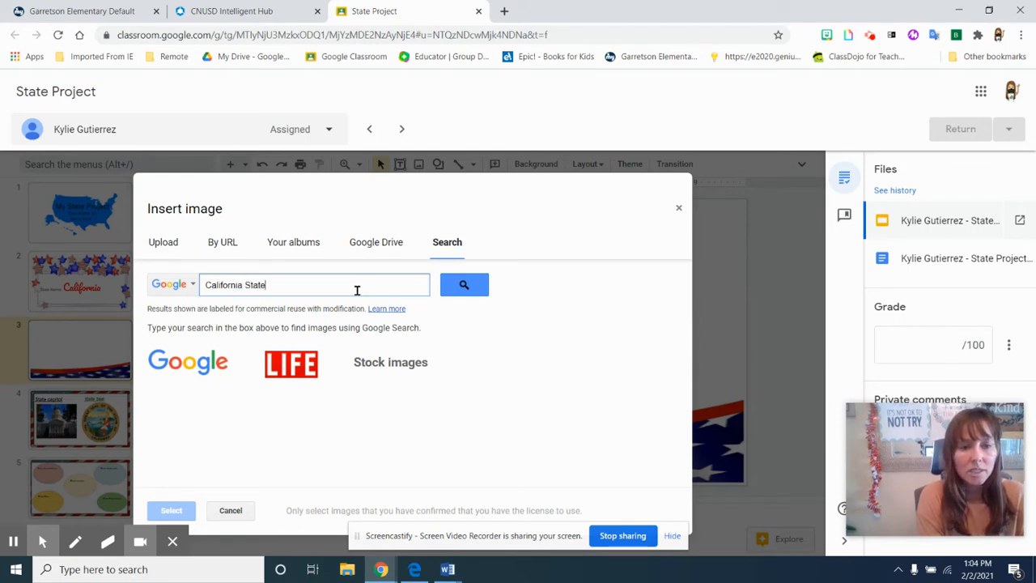
pyautogui.write(' Imag')
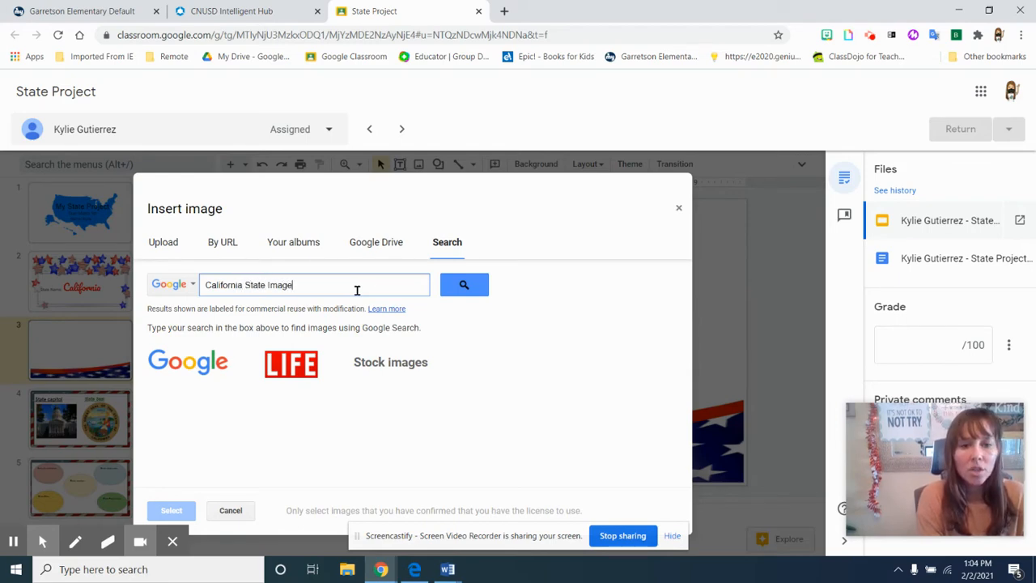
pyautogui.write('e')
pyautogui.press('Return')
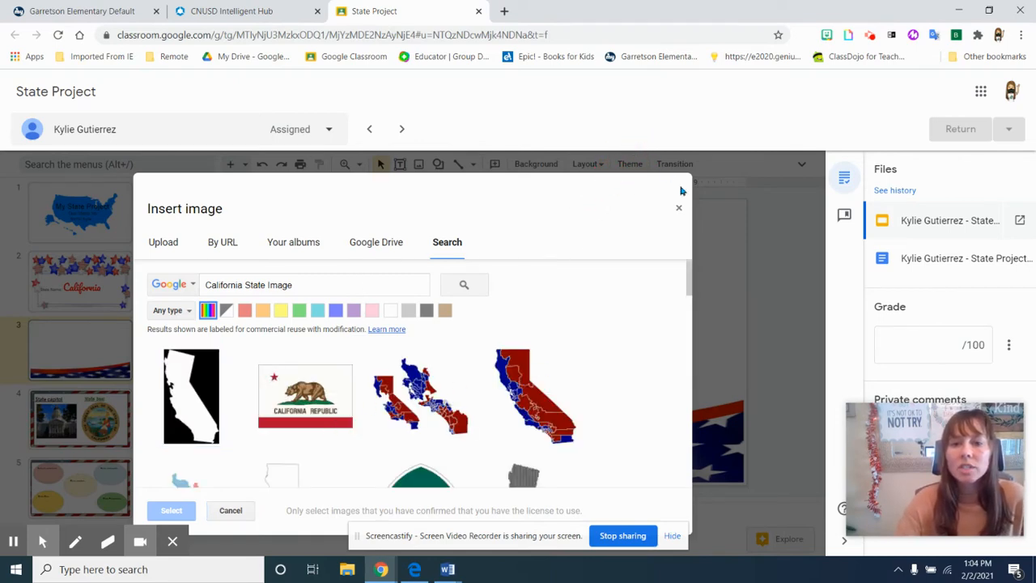
# Look through the California image results for a picture that suits the state slide.
pyautogui.scroll(-2, 569, 337)
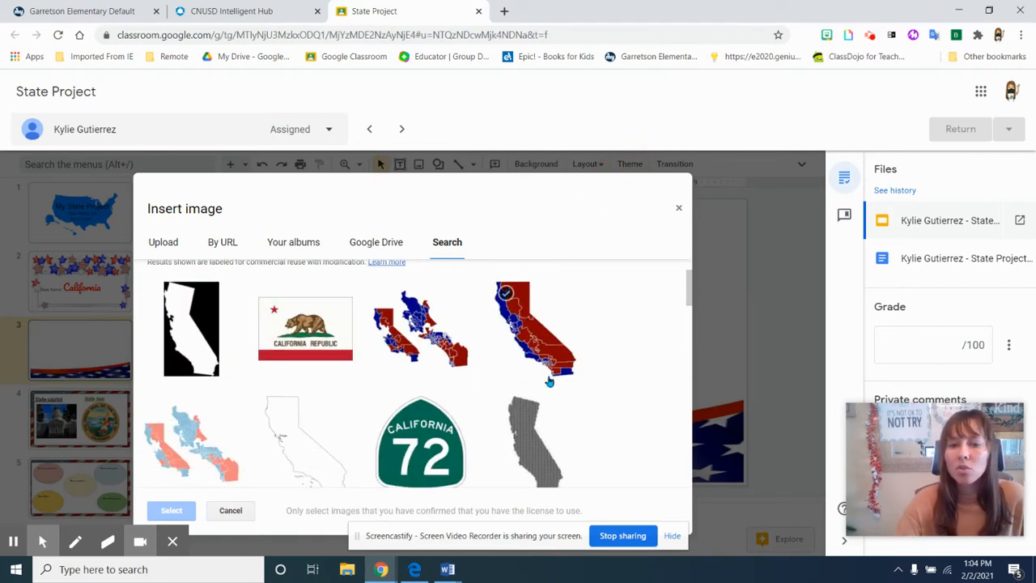
pyautogui.scroll(-4, 409, 394)
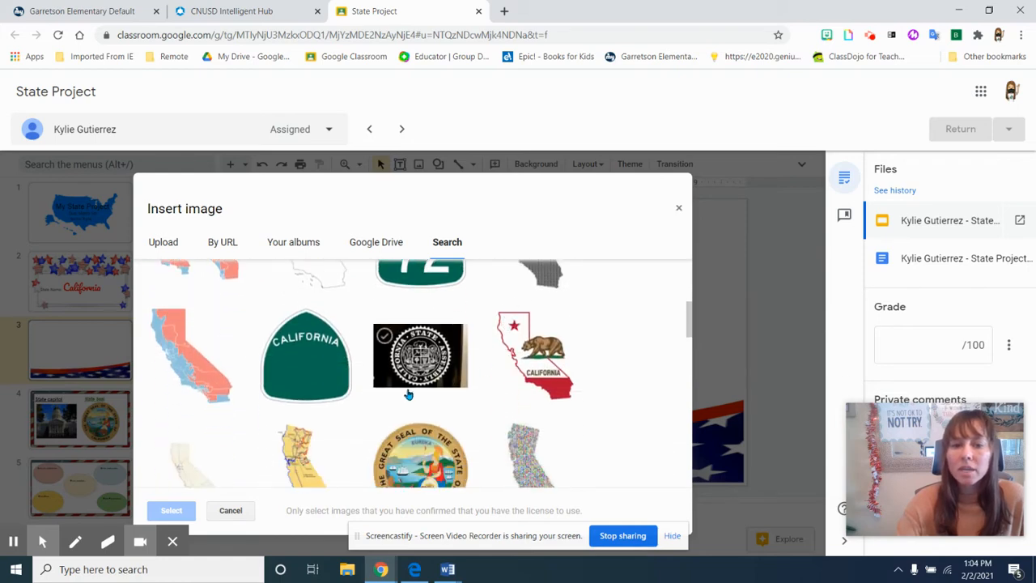
pyautogui.scroll(-10, 538, 356)
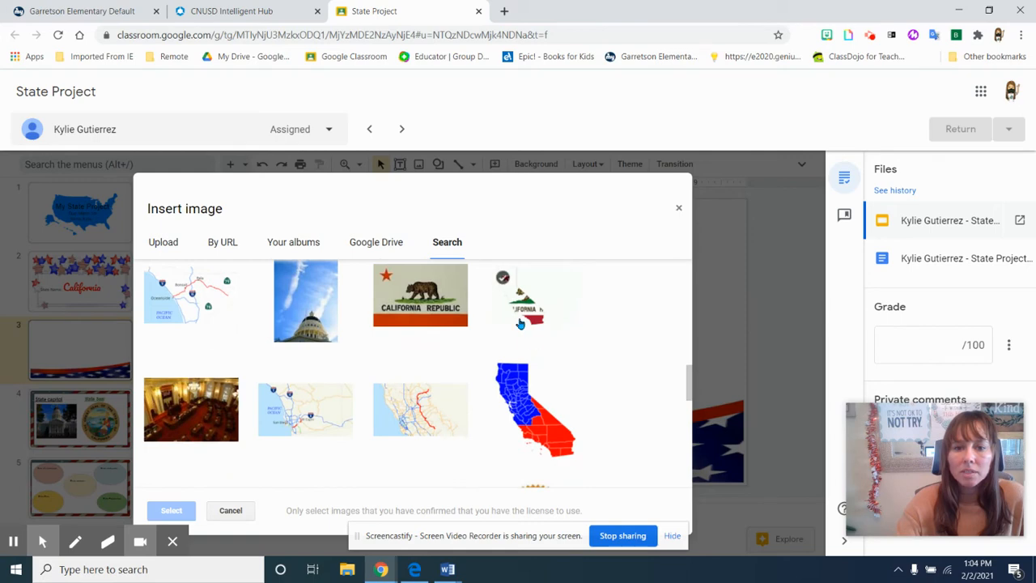
pyautogui.scroll(-9, 521, 324)
pyautogui.scroll(-5, 518, 329)
pyautogui.scroll(-10, 515, 333)
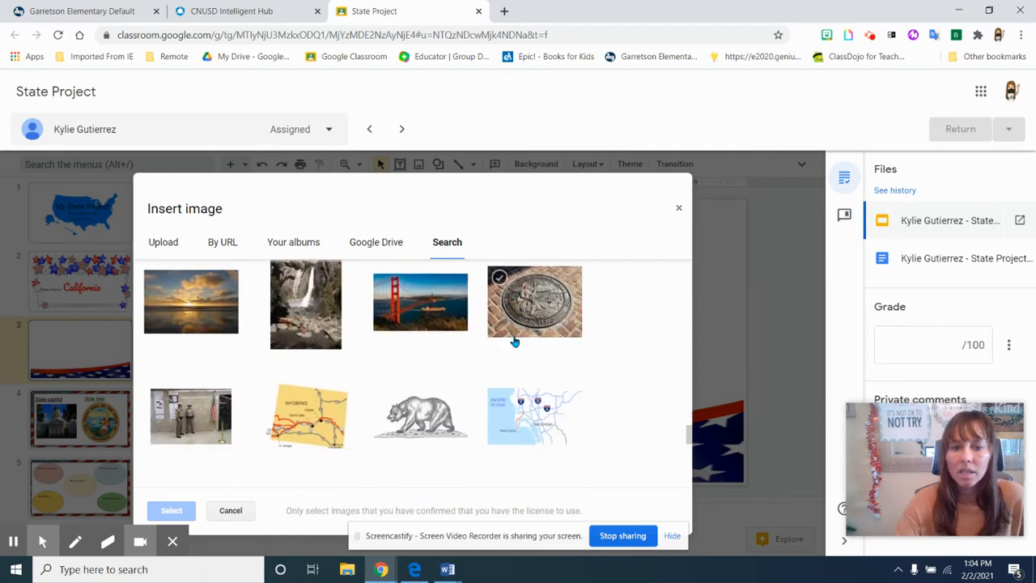
pyautogui.scroll(-6, 513, 354)
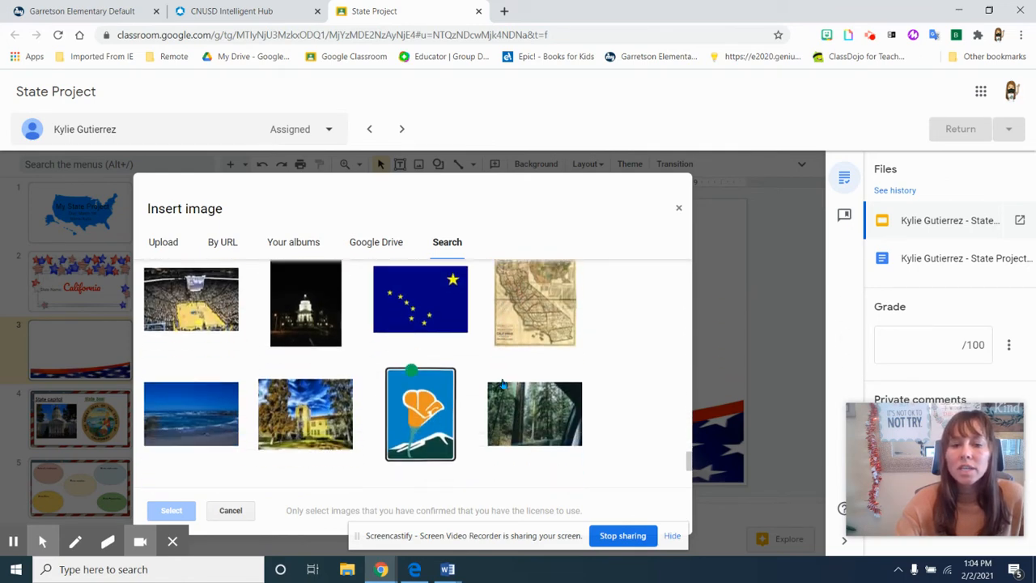
pyautogui.scroll(-3, 503, 384)
pyautogui.scroll(7, 504, 384)
pyautogui.scroll(10, 540, 347)
pyautogui.scroll(10, 540, 335)
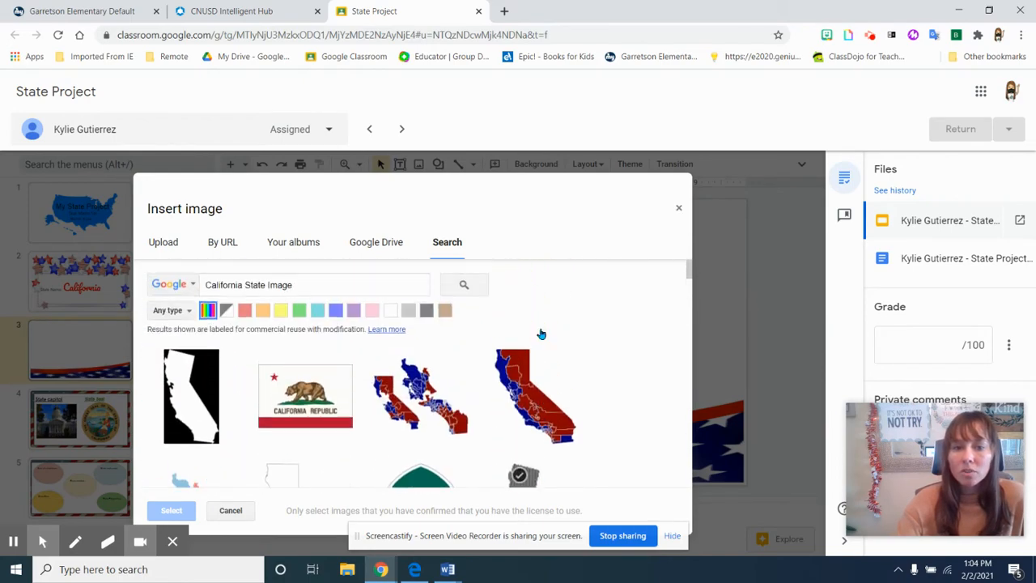
# Insert the red California outline image with the star and brown bear onto slide 3.
pyautogui.scroll(-3, 540, 334)
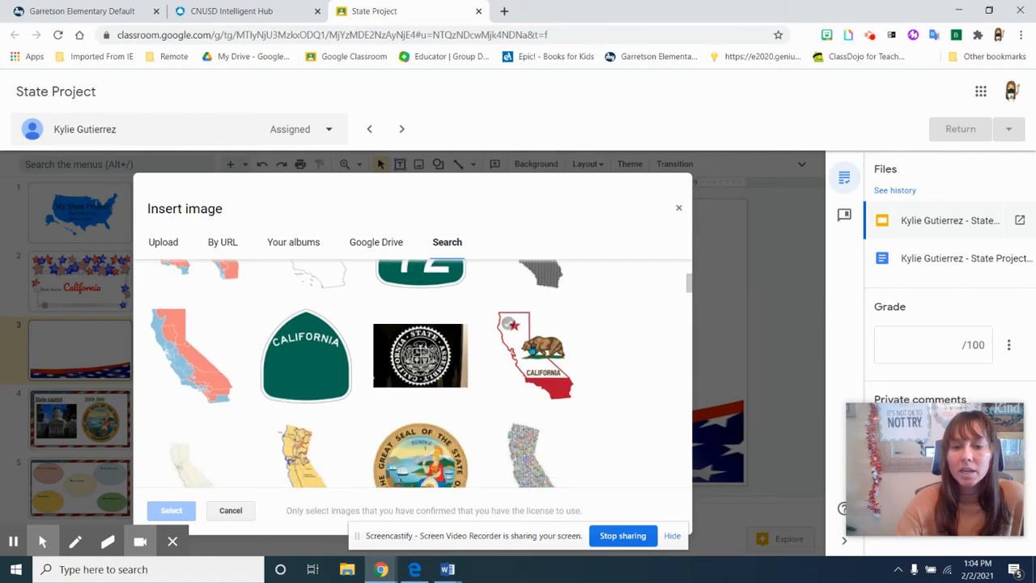
pyautogui.click(512, 330)
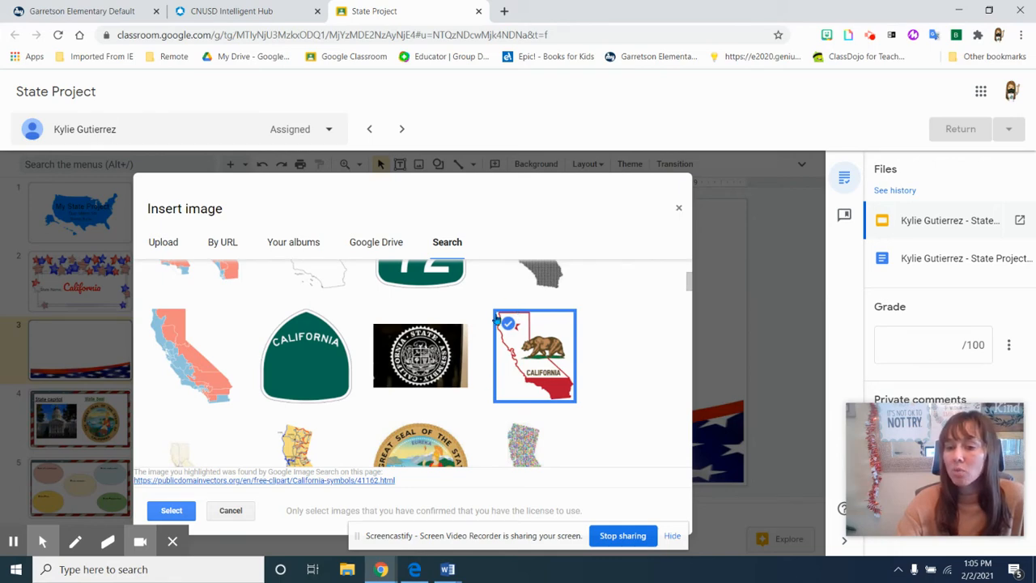
pyautogui.click(170, 510)
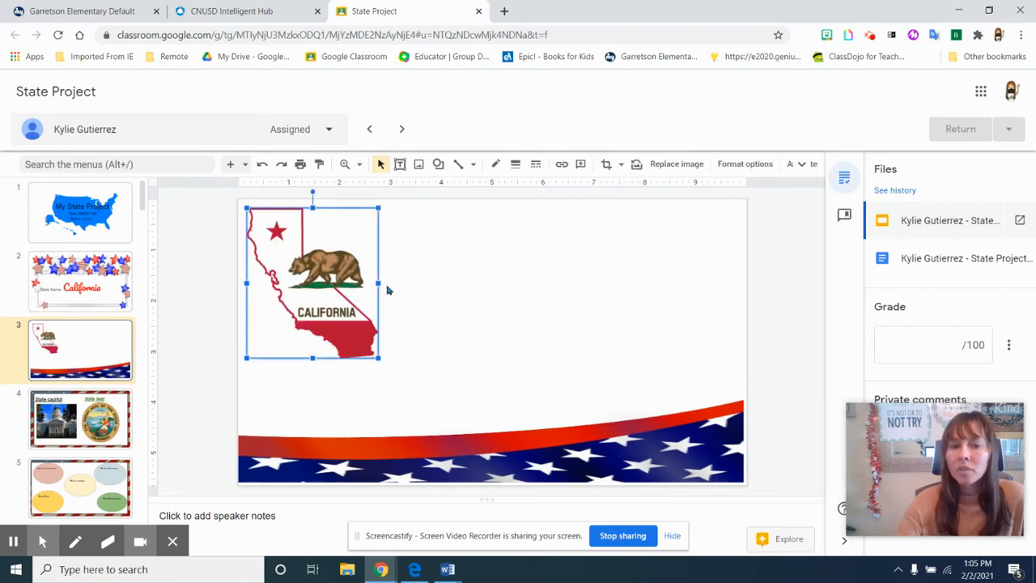
# Resize and reposition the California bear image in the middle of slide 3 above the flag ribbon, and delete it.
pyautogui.moveTo(377, 359); pyautogui.dragTo(456, 410)
pyautogui.moveTo(376, 341); pyautogui.dragTo(473, 323)
pyautogui.moveTo(370, 291); pyautogui.dragTo(265, 276)
pyautogui.moveTo(436, 308); pyautogui.dragTo(497, 303)
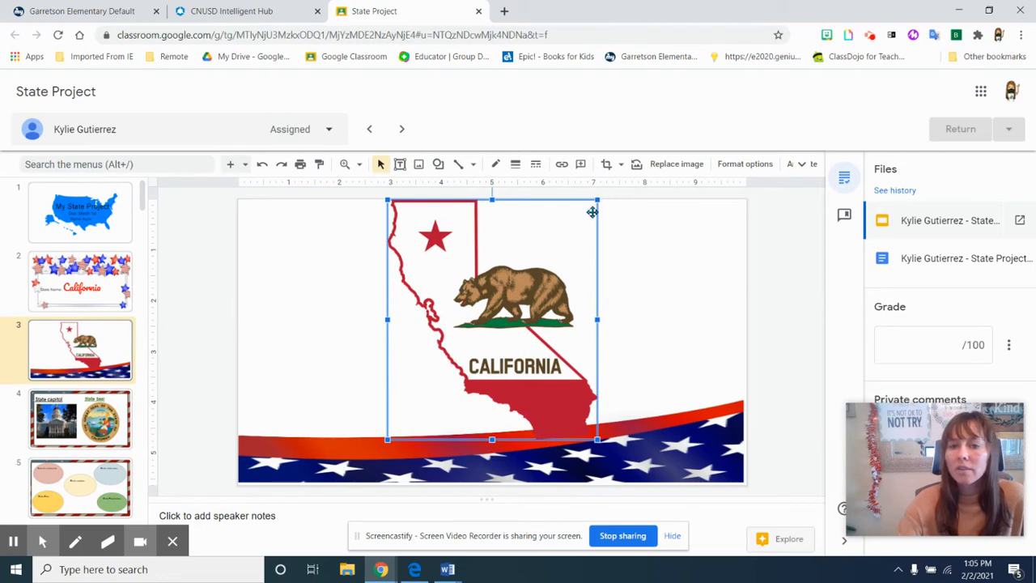
pyautogui.moveTo(599, 199); pyautogui.dragTo(543, 237)
pyautogui.moveTo(504, 266); pyautogui.dragTo(505, 247)
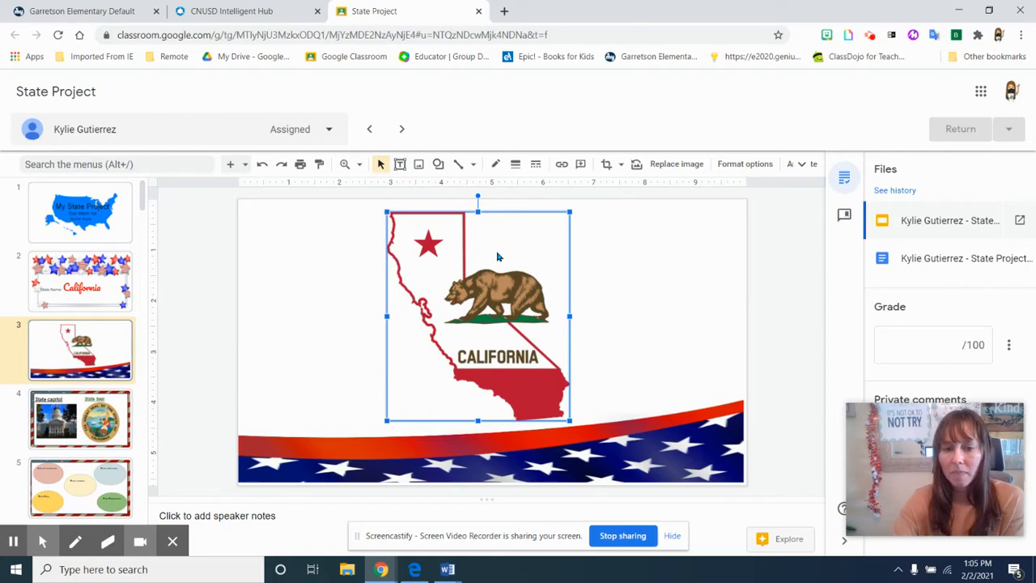
pyautogui.press('Delete')
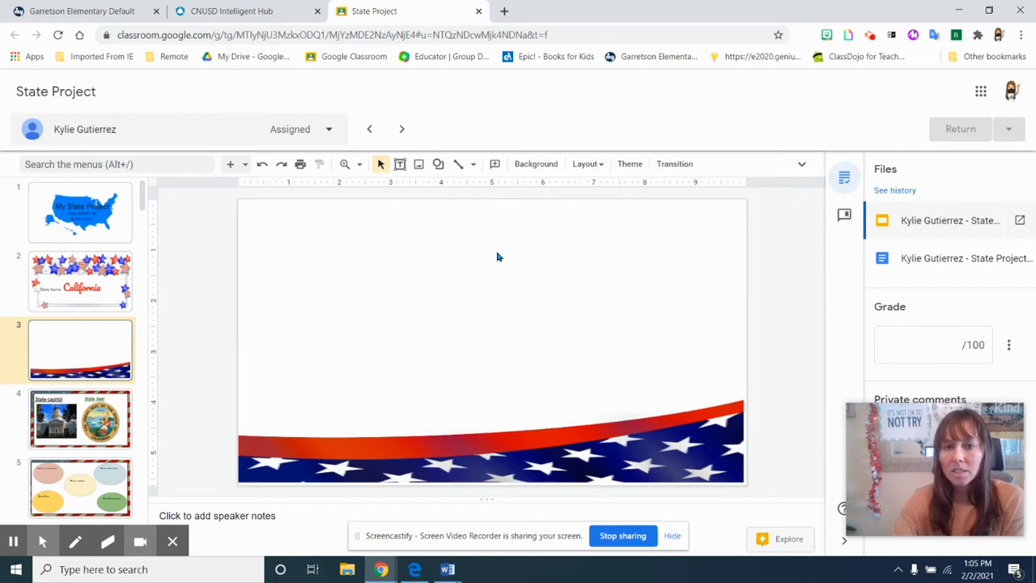
# Open a new browser tab and run a Google search for "State Image of California".
pyautogui.click(505, 12)
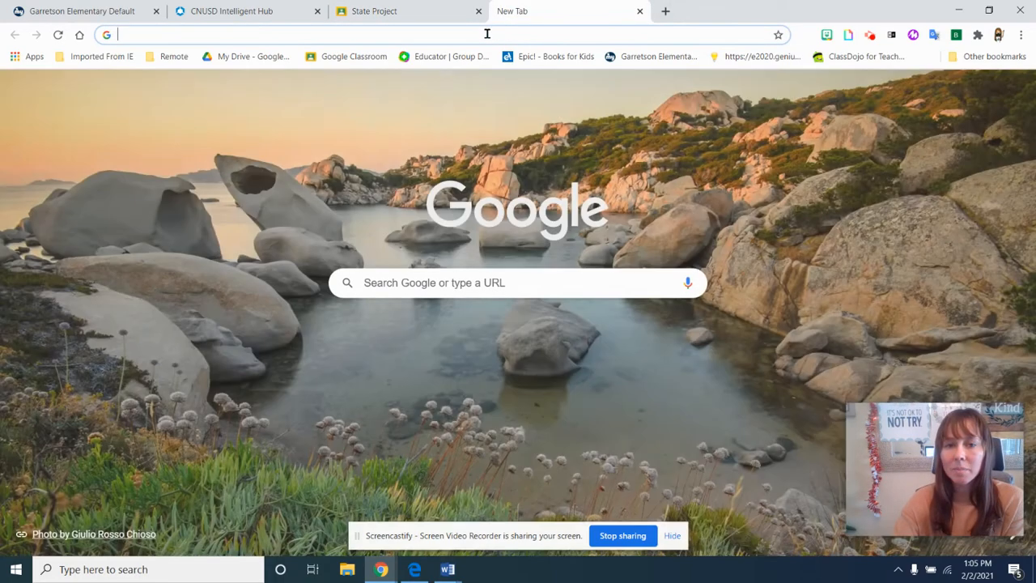
pyautogui.click(488, 34)
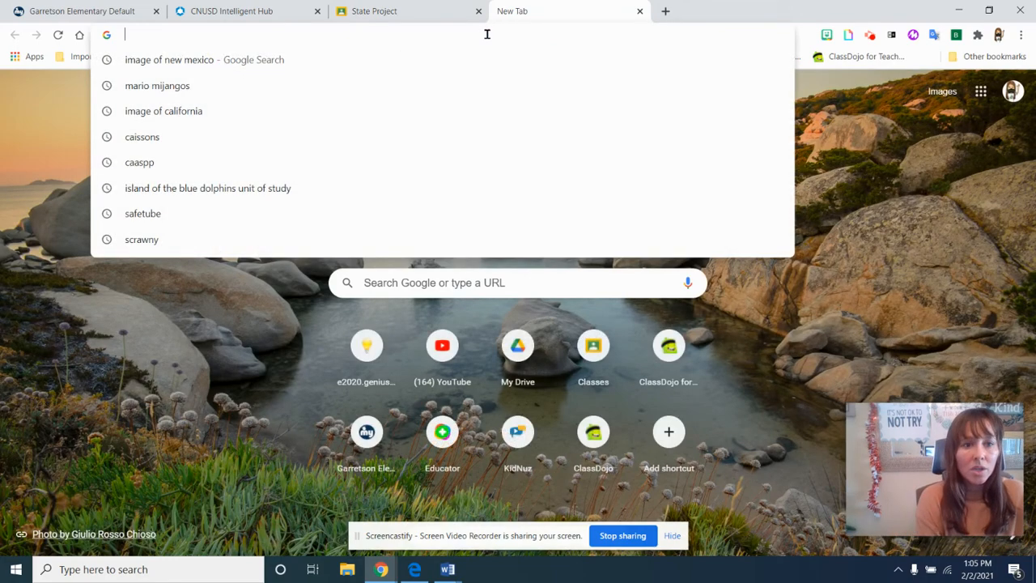
pyautogui.write('Imaage o')
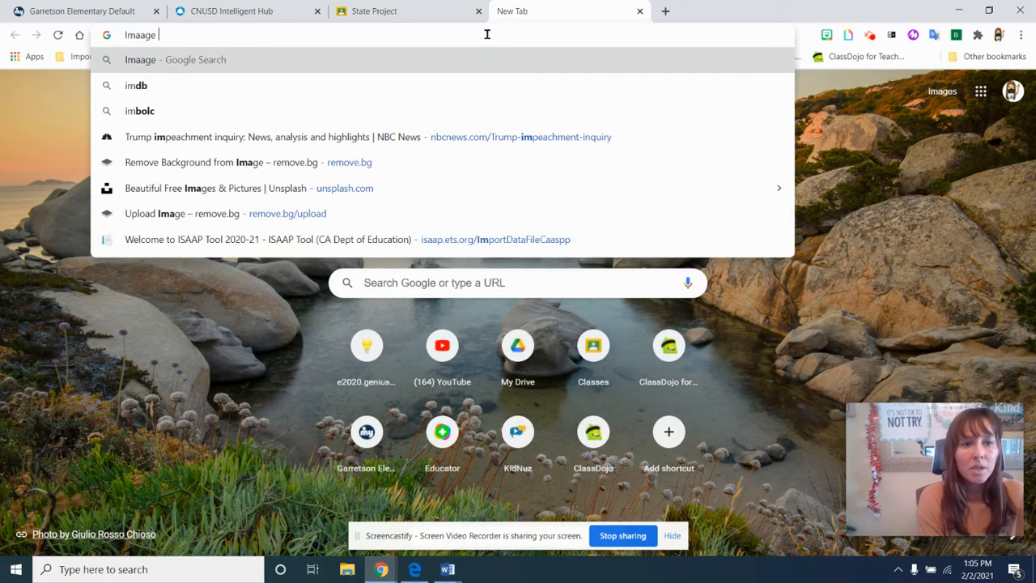
pyautogui.press('BackSpace')
pyautogui.press('BackSpace')
pyautogui.press('BackSpace')
pyautogui.press('BackSpace')
pyautogui.press('BackSpace')
pyautogui.press('BackSpace')
pyautogui.press('BackSpace')
pyautogui.press('BackSpace')
pyautogui.click(488, 34)
pyautogui.write('State Ima')
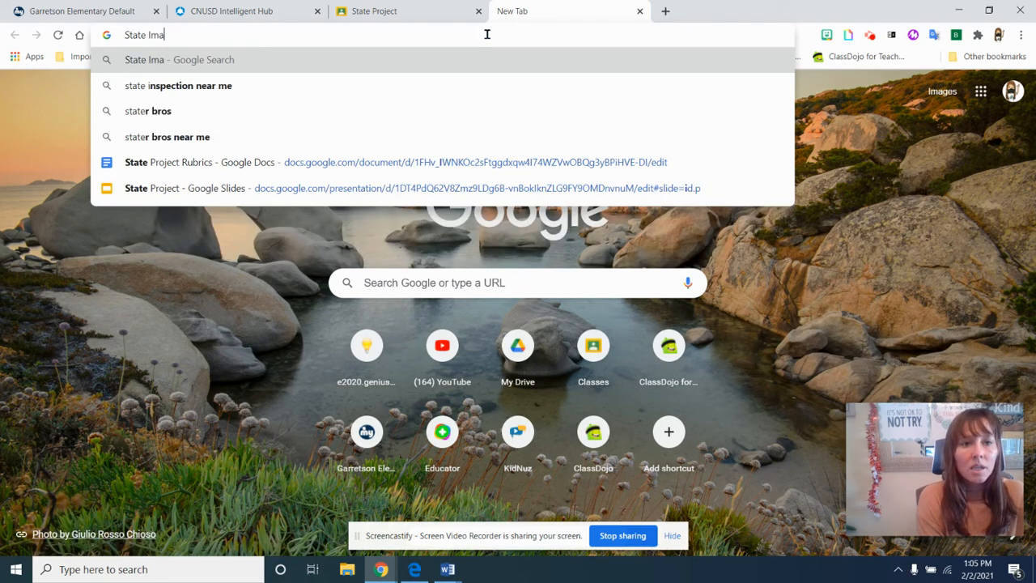
pyautogui.write('ge of Cal')
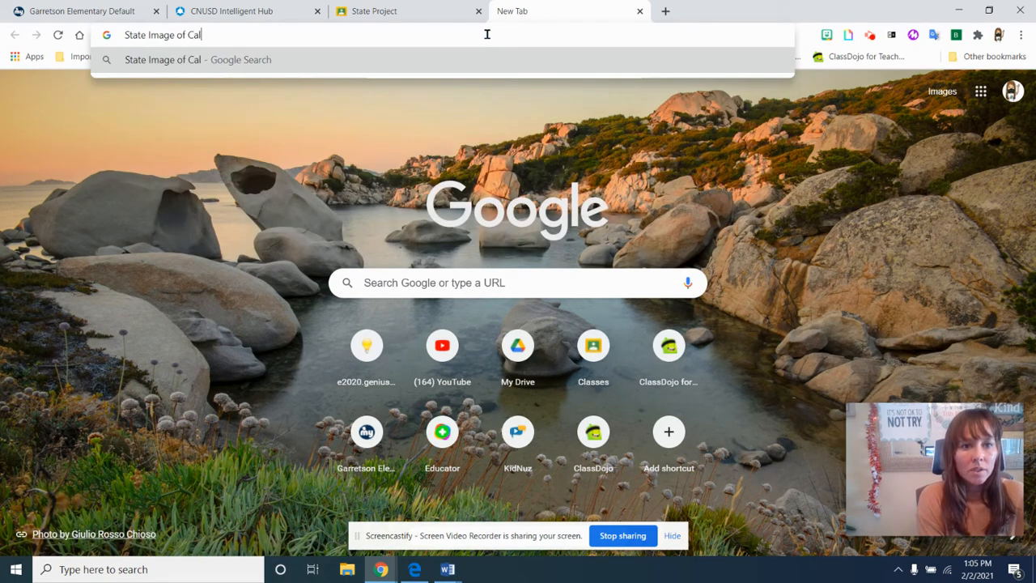
pyautogui.write('ifornia')
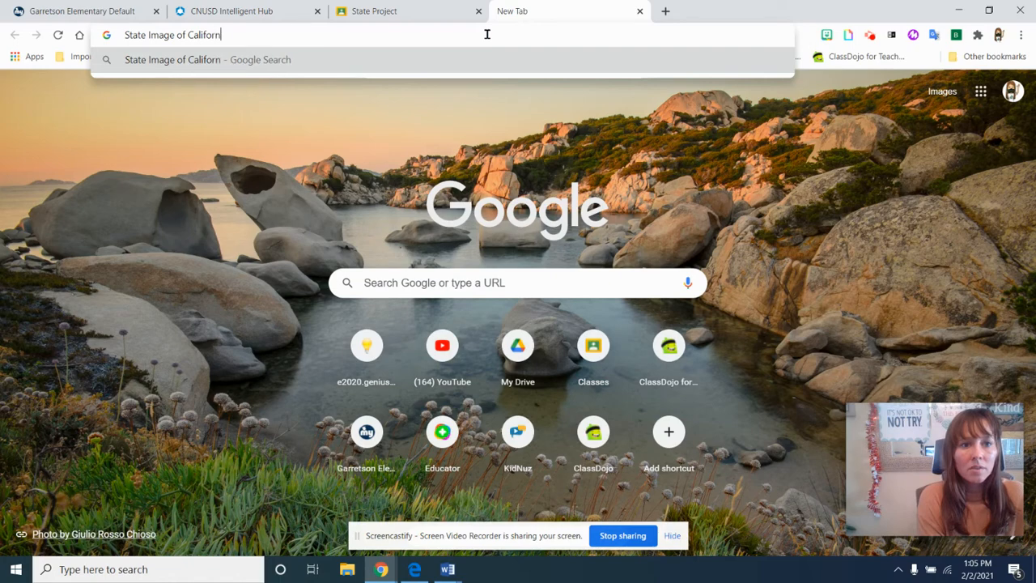
pyautogui.press('Return')
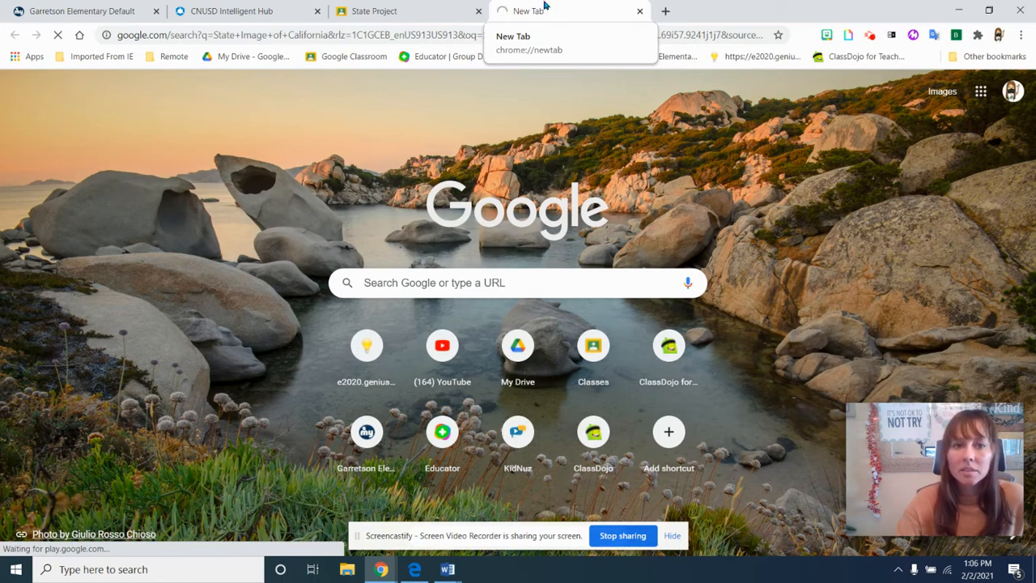
# Run a Google search for "Image of California" instead and show its image results.
pyautogui.click(423, 36)
pyautogui.write('Image of C')
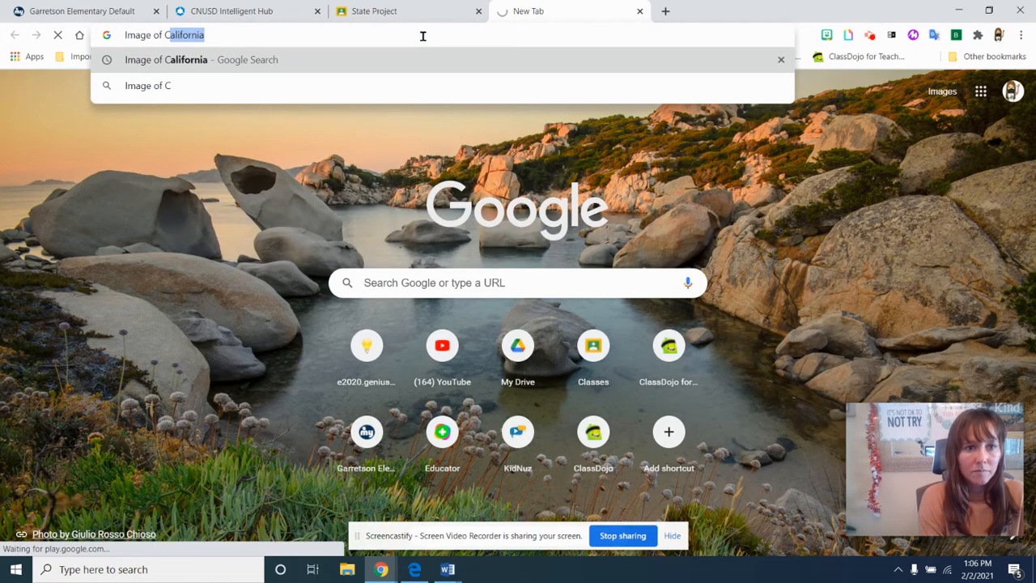
pyautogui.write('a')
pyautogui.press('Return')
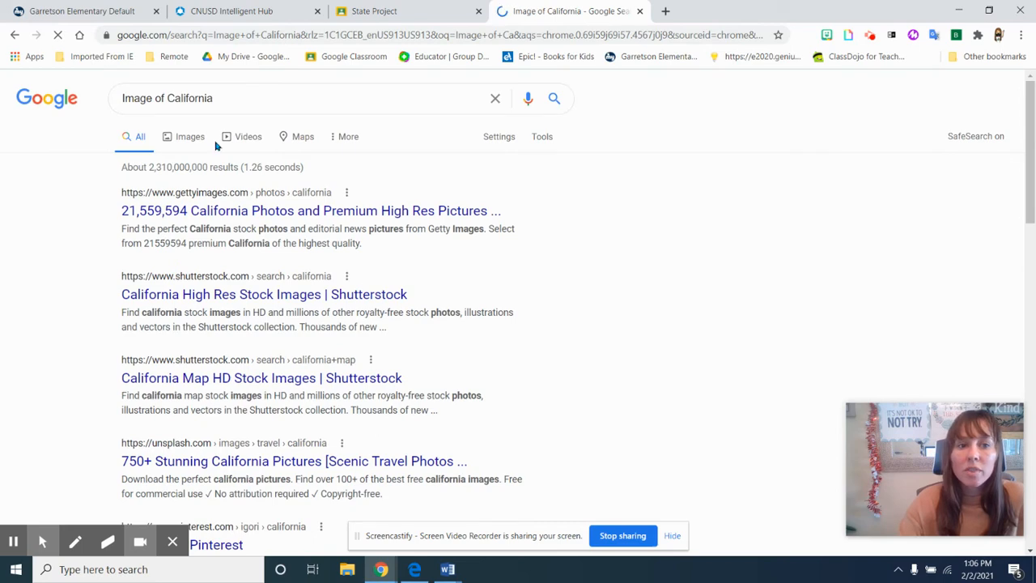
pyautogui.click(192, 143)
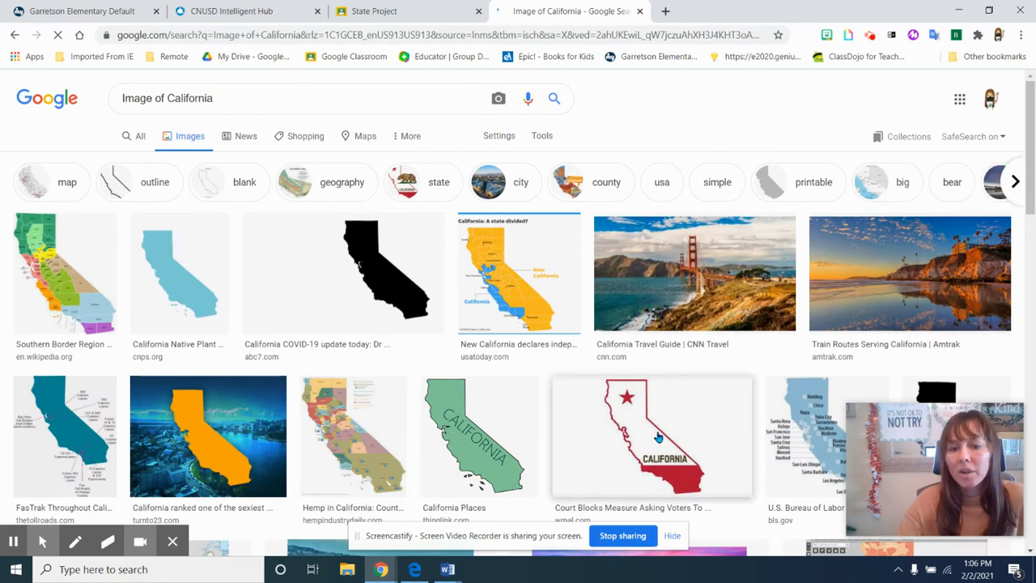
# Open the WMAL image of the red California outline with a star and copy the image itself.
pyautogui.scroll(-1, 644, 439)
pyautogui.scroll(-1, 643, 440)
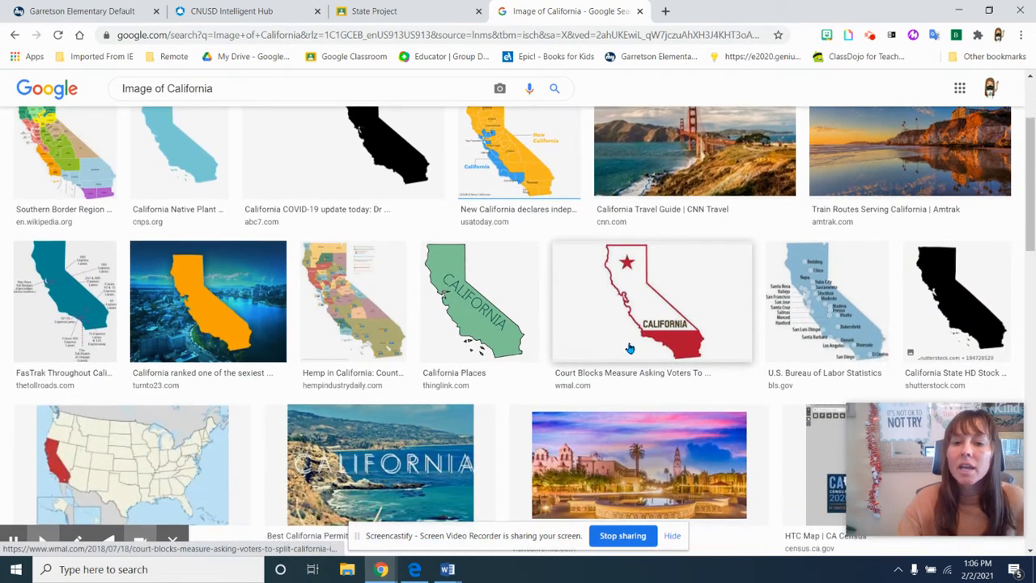
pyautogui.click(635, 298)
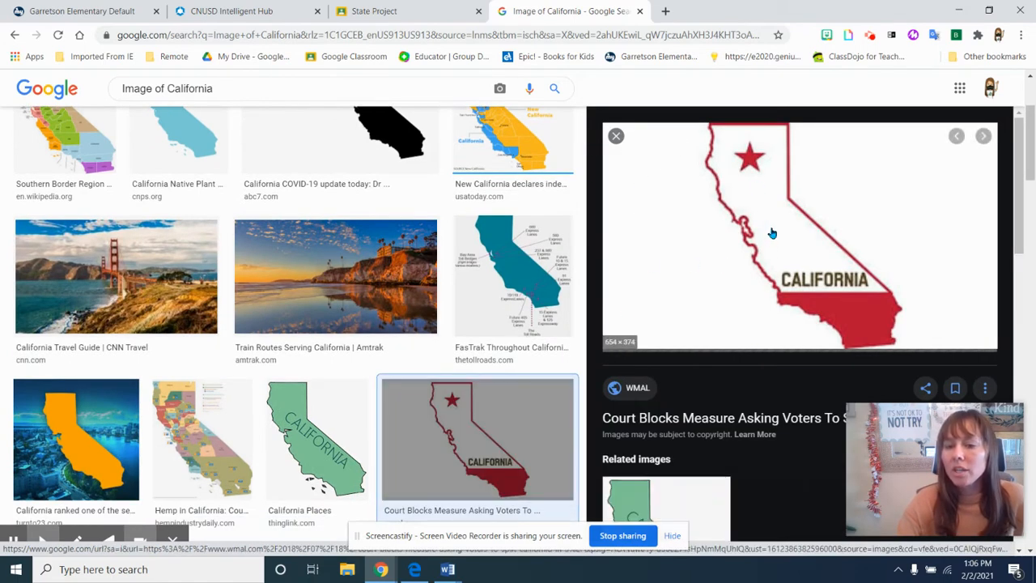
pyautogui.rightClick(768, 233)
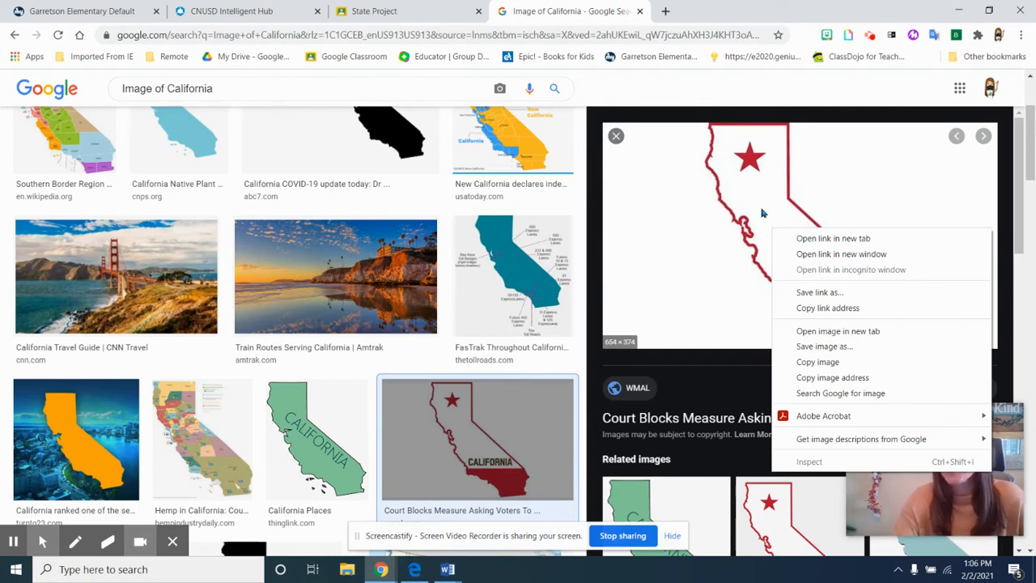
pyautogui.click(817, 363)
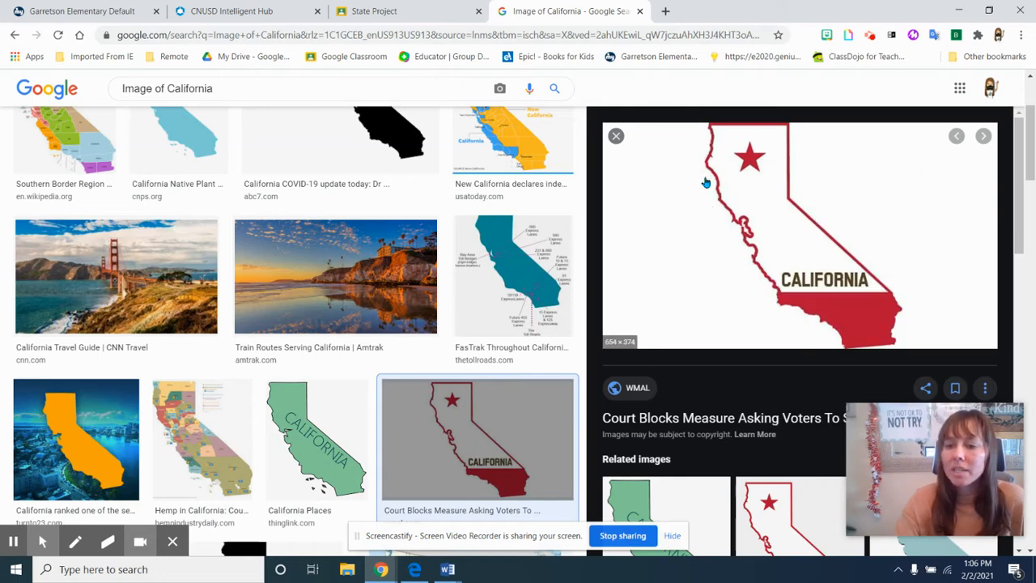
# Return to the State Project presentation and paste the copied California outline image onto slide 3.
pyautogui.click(424, 12)
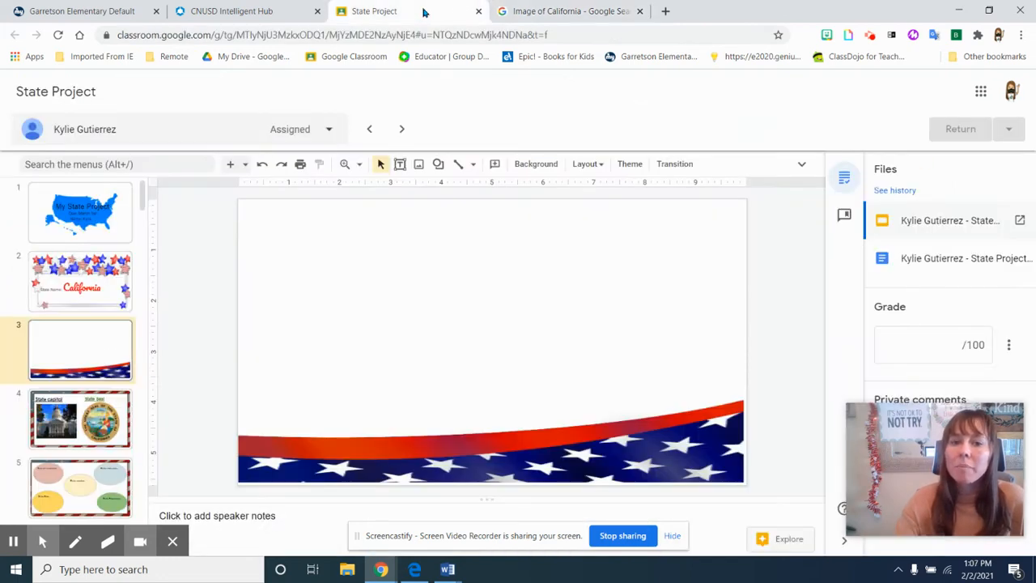
pyautogui.rightClick(424, 275)
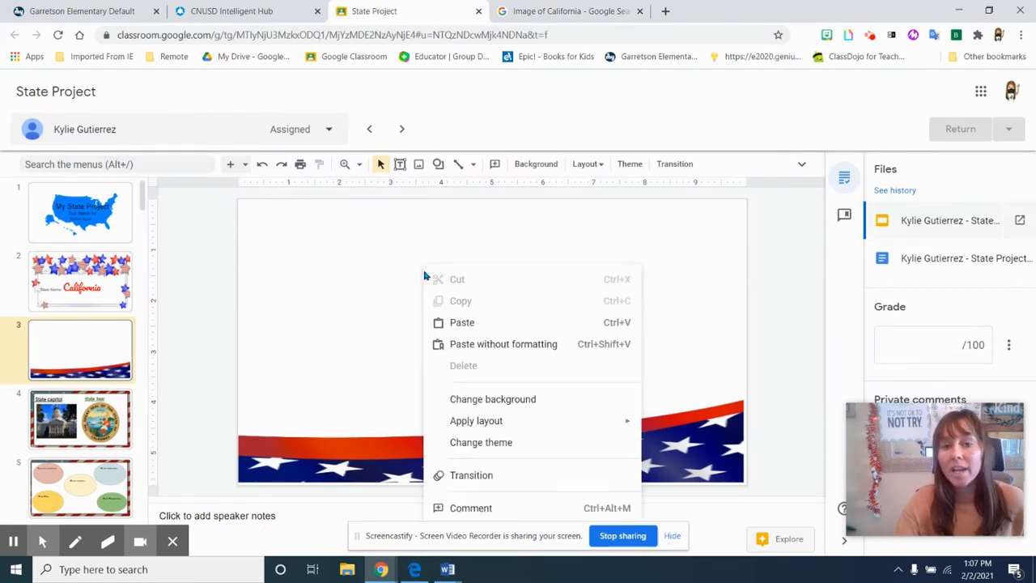
pyautogui.rightClick(381, 262)
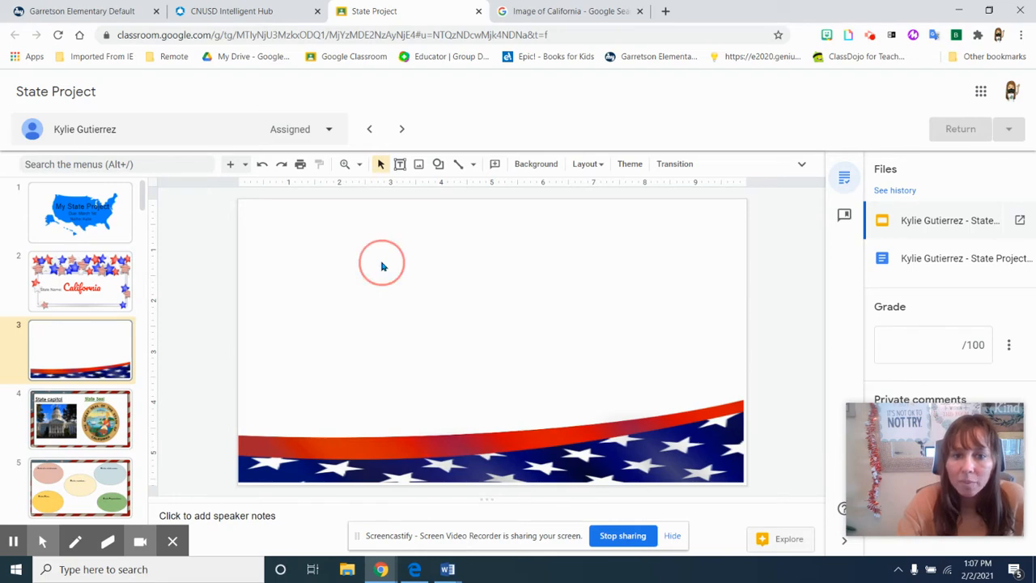
pyautogui.click(414, 234)
pyautogui.hotkey('ctrl', 'v')
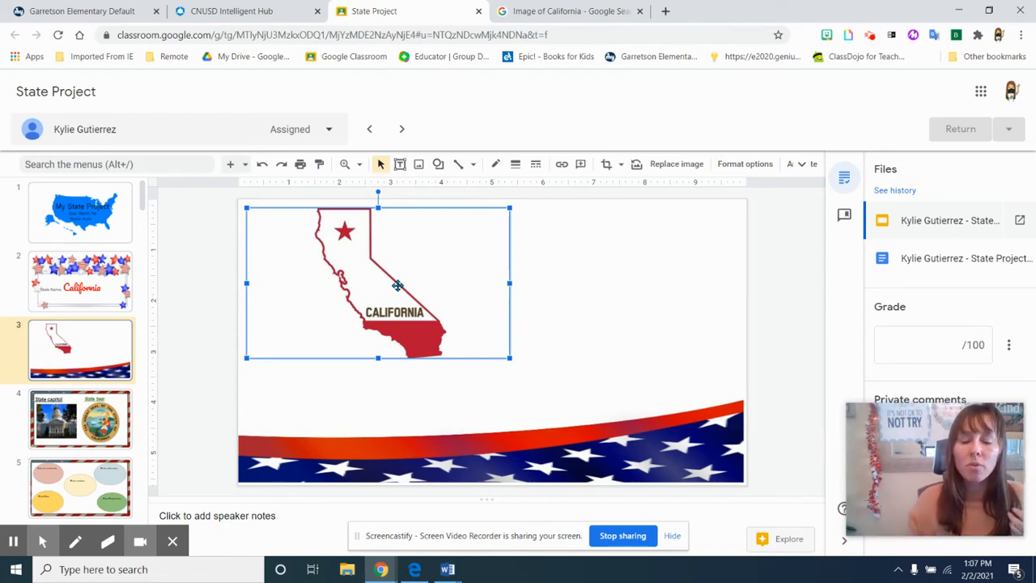
# Center the pasted California image on slide 3 and enlarge it to fill the white area above the flag ribbon.
pyautogui.moveTo(398, 283); pyautogui.dragTo(471, 280)
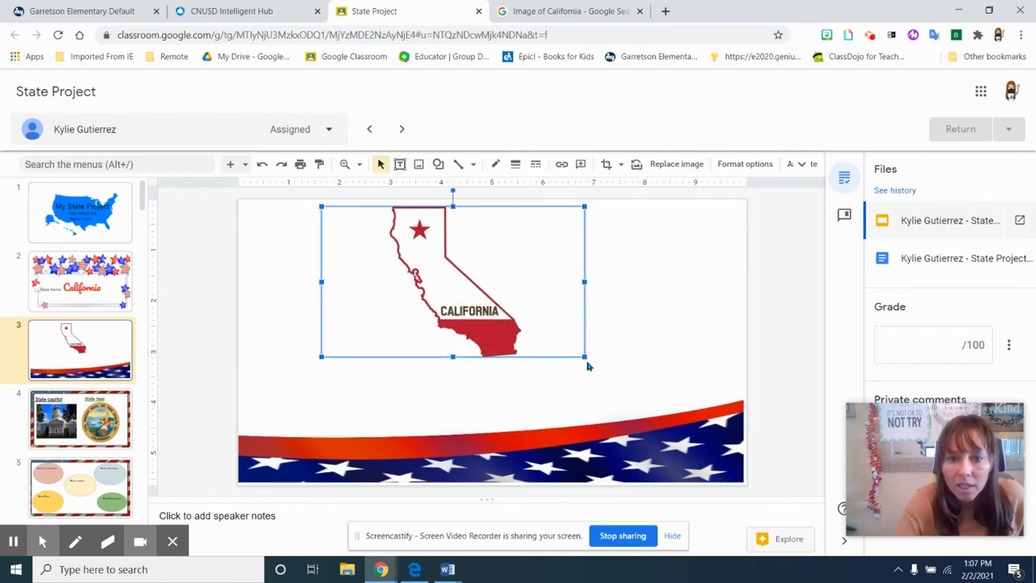
pyautogui.moveTo(582, 356); pyautogui.dragTo(645, 400)
pyautogui.moveTo(491, 401); pyautogui.dragTo(493, 420)
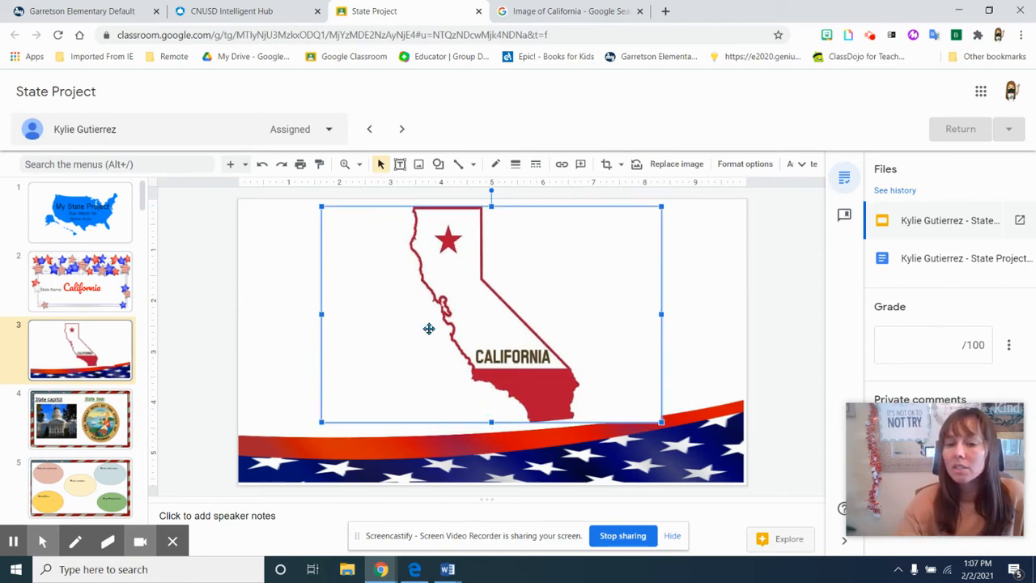
# Open slide 4 and delete the capitol building photo and the California state seal image.
pyautogui.click(95, 350)
pyautogui.click(98, 411)
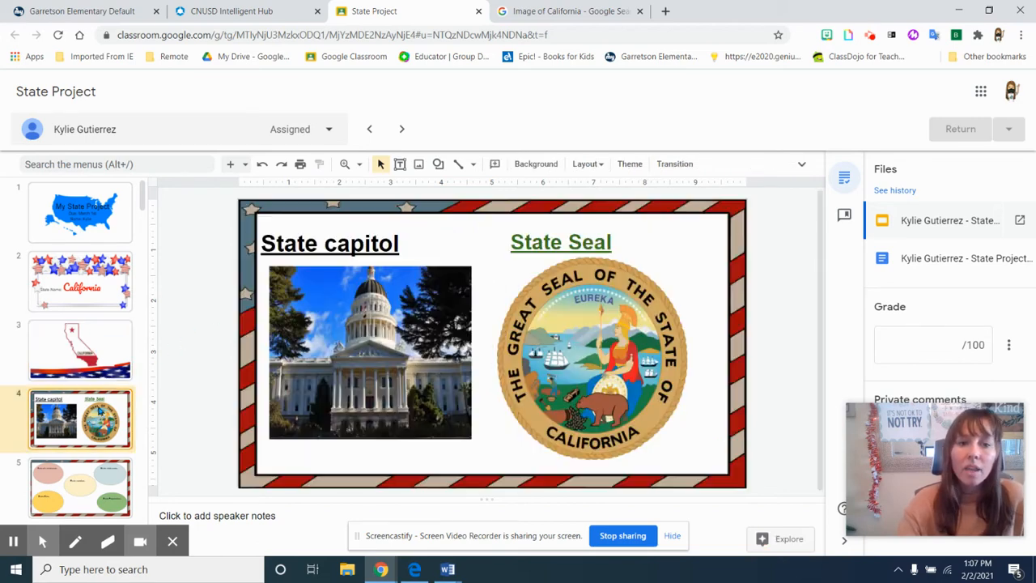
pyautogui.click(387, 325)
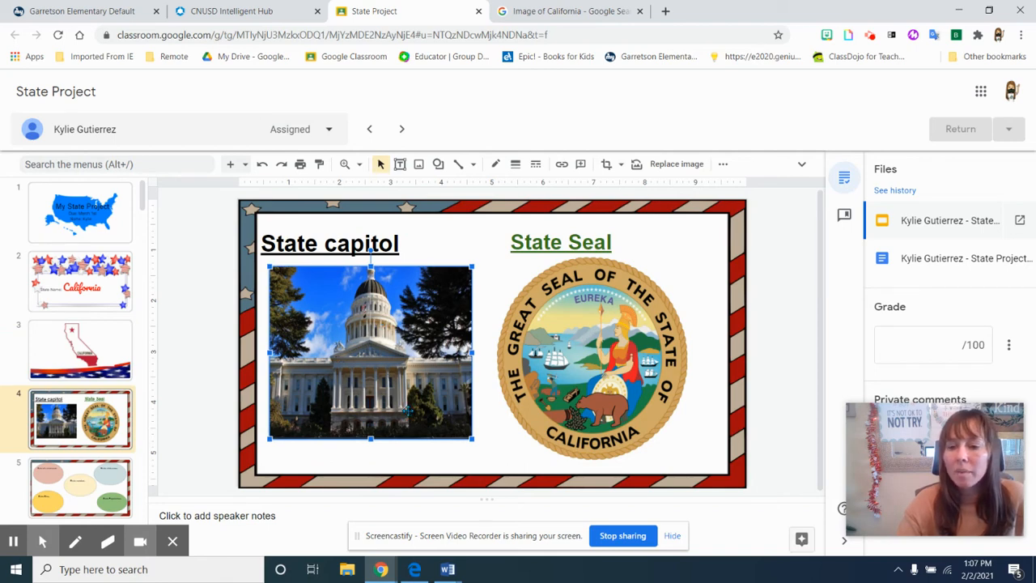
pyautogui.click(548, 327)
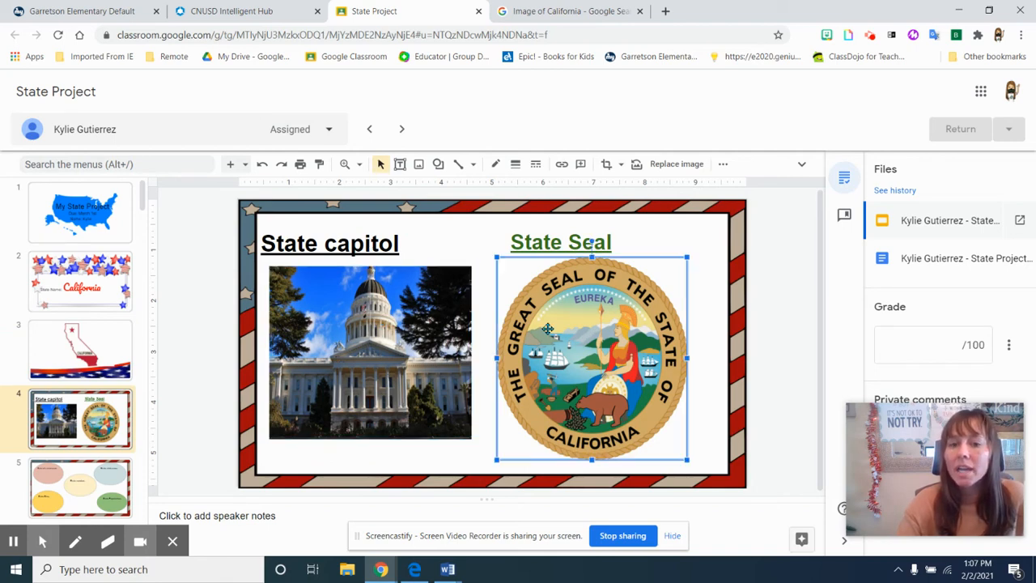
pyautogui.click(392, 327)
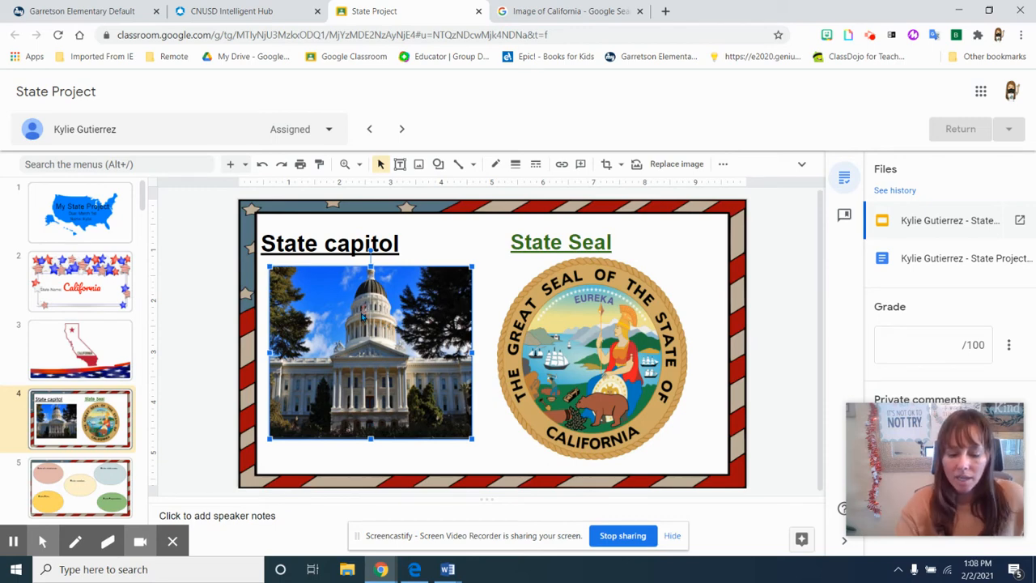
pyautogui.press('Delete')
pyautogui.click(531, 324)
pyautogui.press('Delete')
# Search the built-in Google image search for "California Sate Capitol" and look through the results for a capitol building picture.
pyautogui.click(378, 334)
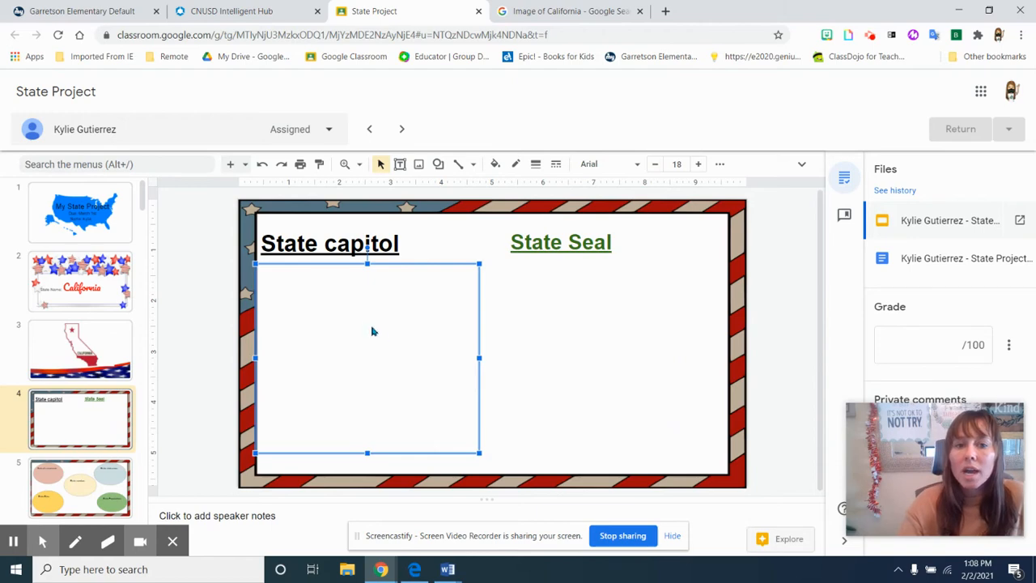
pyautogui.click(420, 165)
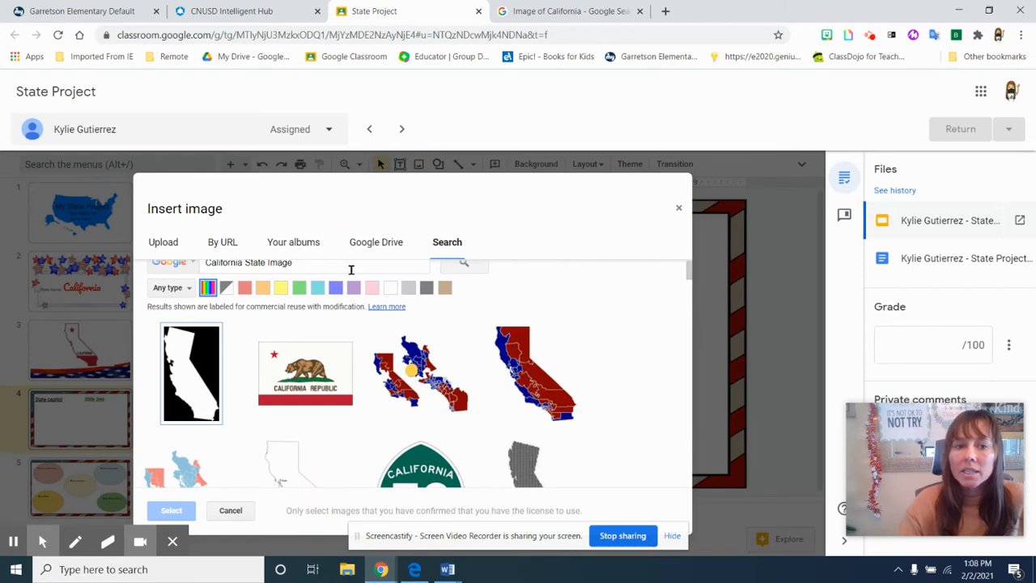
pyautogui.moveTo(318, 279); pyautogui.dragTo(173, 278)
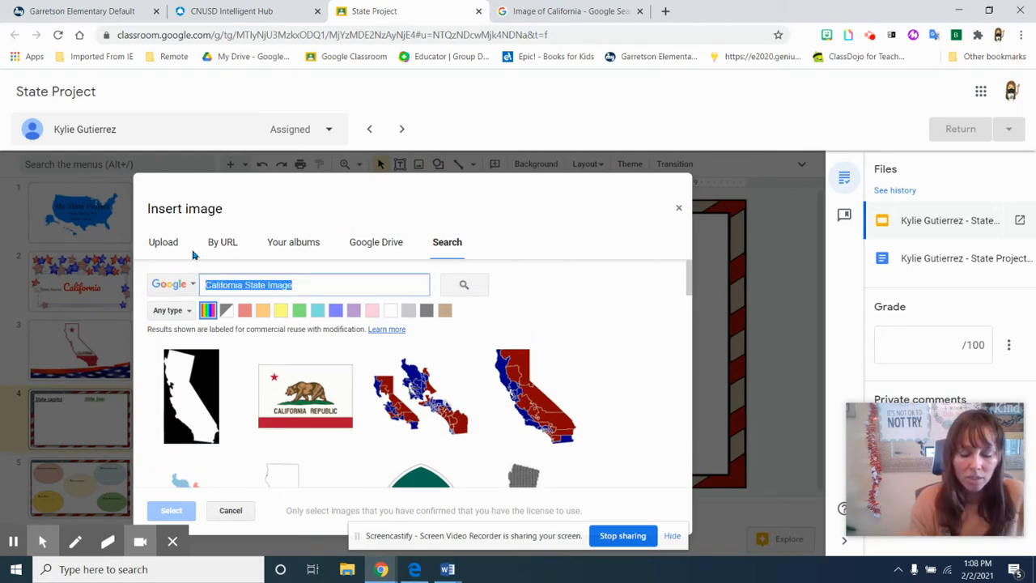
pyautogui.press('BackSpace')
pyautogui.write('Capitol')
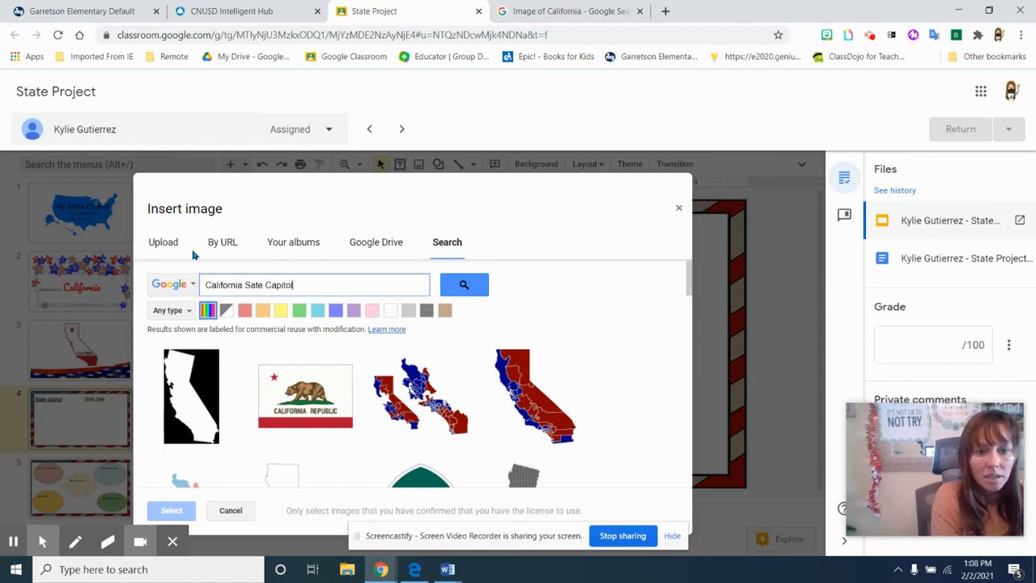
pyautogui.press('Return')
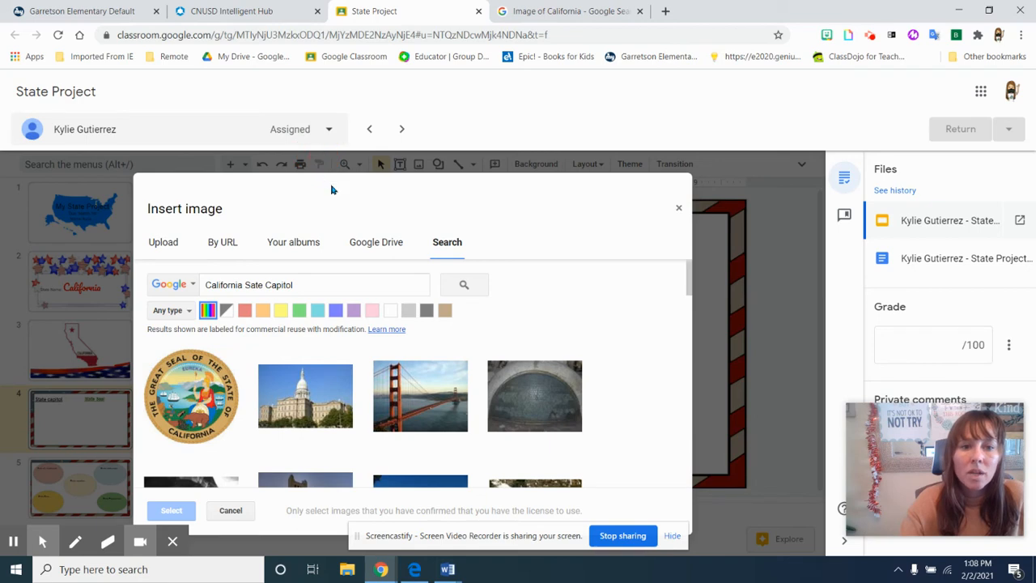
pyautogui.scroll(-5, 402, 354)
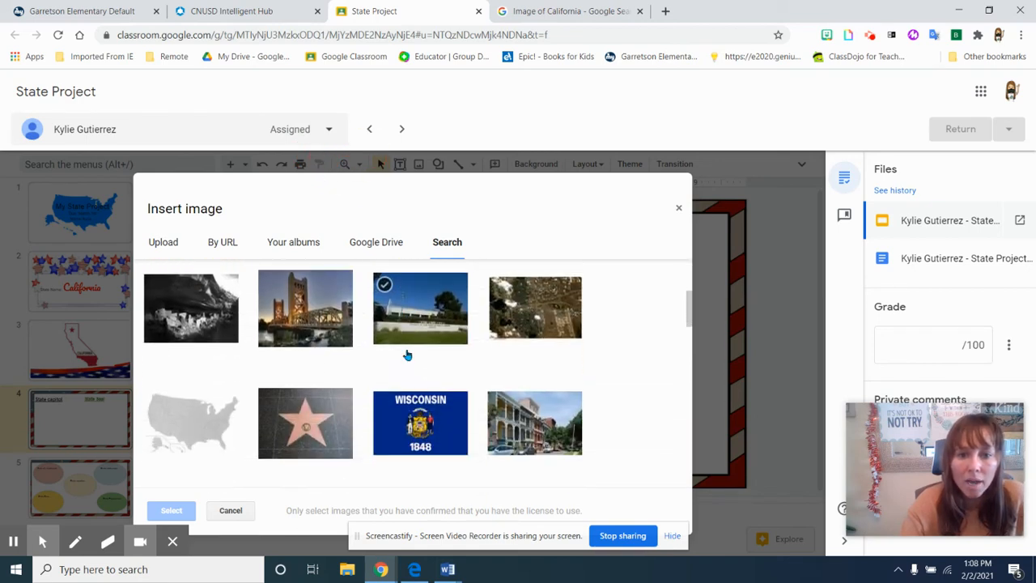
pyautogui.scroll(-2, 417, 357)
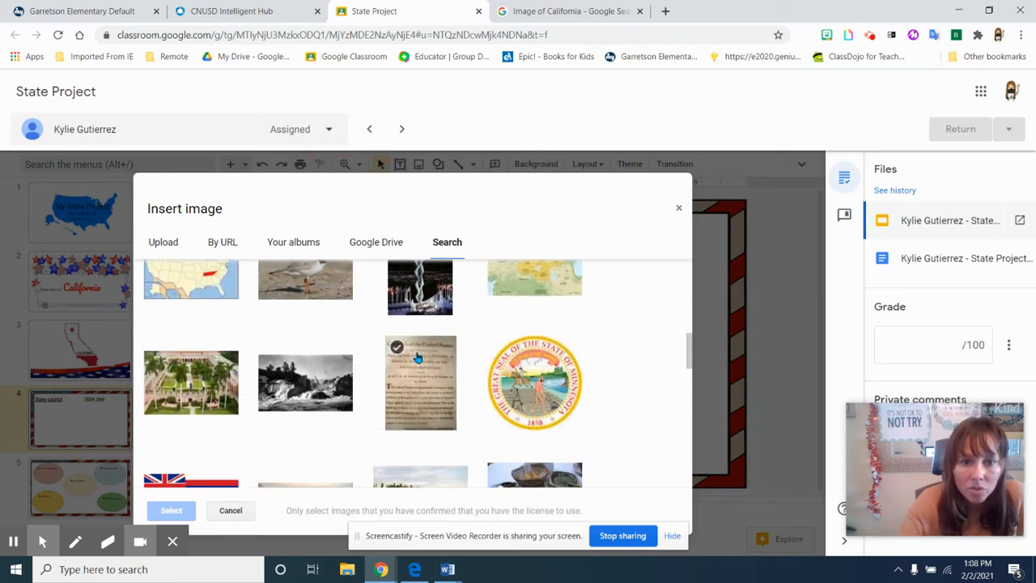
pyautogui.scroll(-4, 418, 359)
pyautogui.scroll(10, 425, 355)
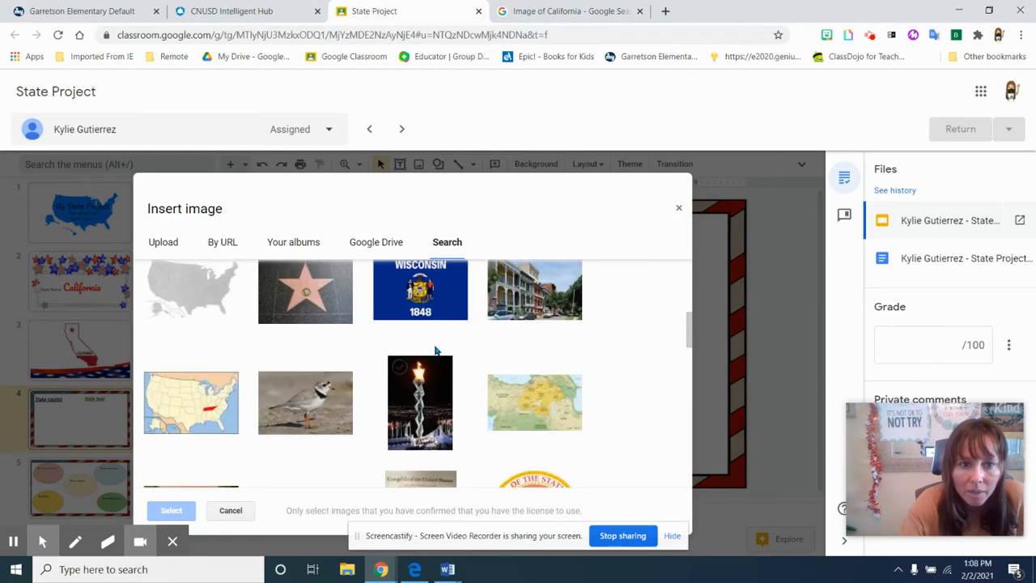
# Extend the image search to "California Sate Capitol building" and look through the new results for a suitable photo.
pyautogui.click(318, 287)
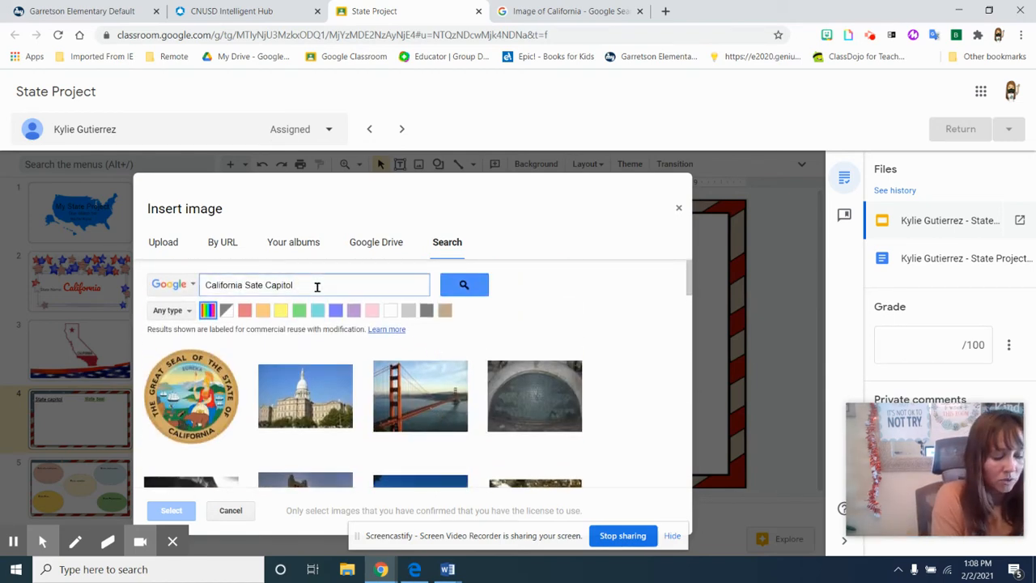
pyautogui.write('build')
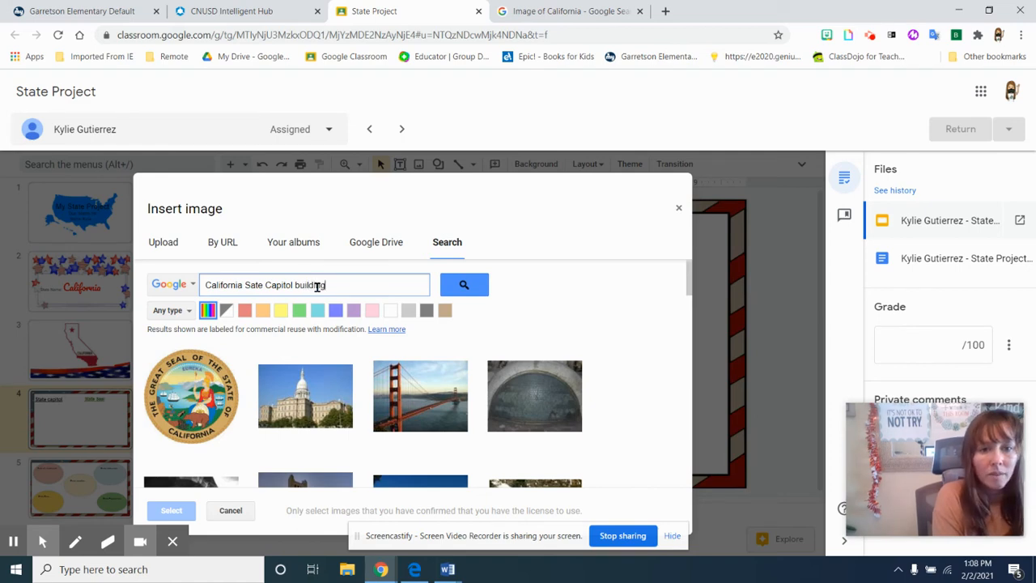
pyautogui.write('ing')
pyautogui.press('Return')
pyautogui.click(168, 413)
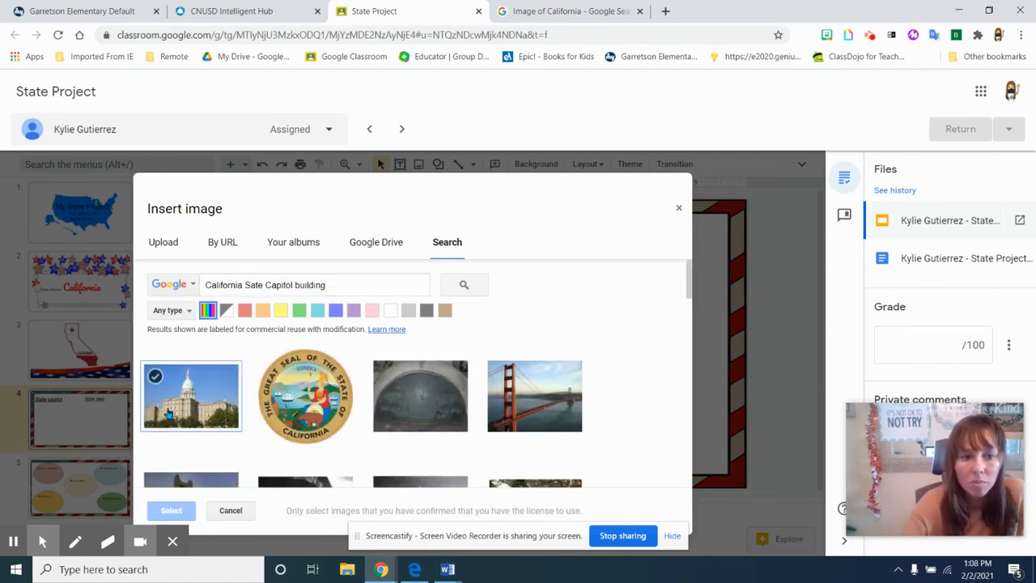
pyautogui.scroll(-5, 185, 406)
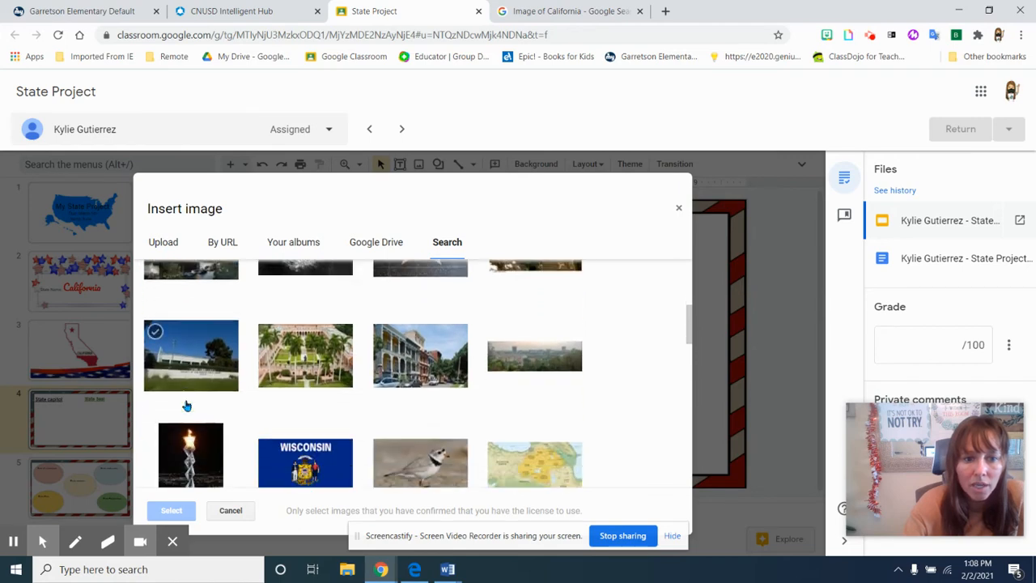
pyautogui.scroll(-1, 243, 405)
pyautogui.scroll(6, 412, 386)
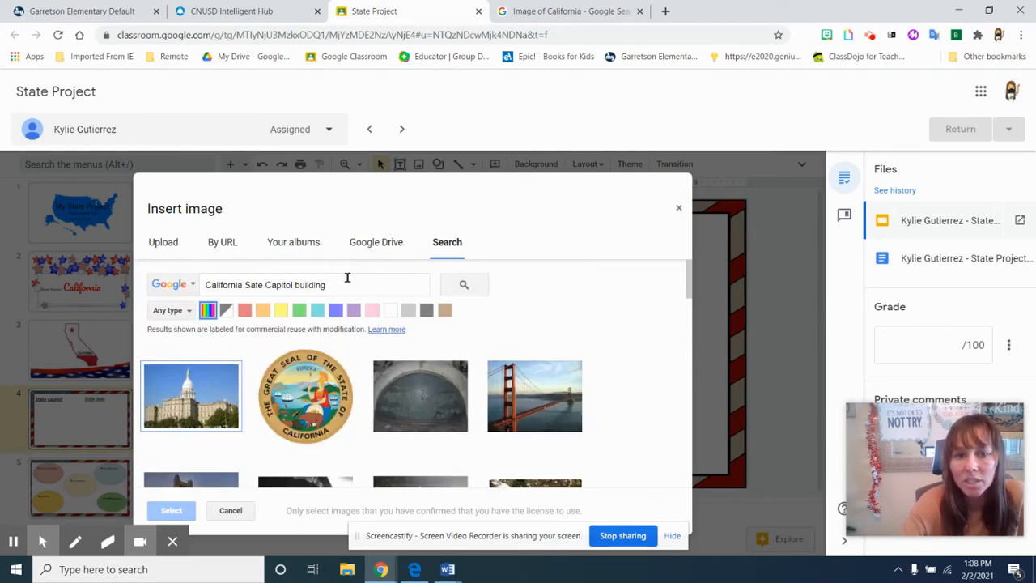
# Switch to the Google Images page and search for "Sate of capitol for California".
pyautogui.click(566, 10)
pyautogui.moveTo(216, 89); pyautogui.dragTo(123, 88)
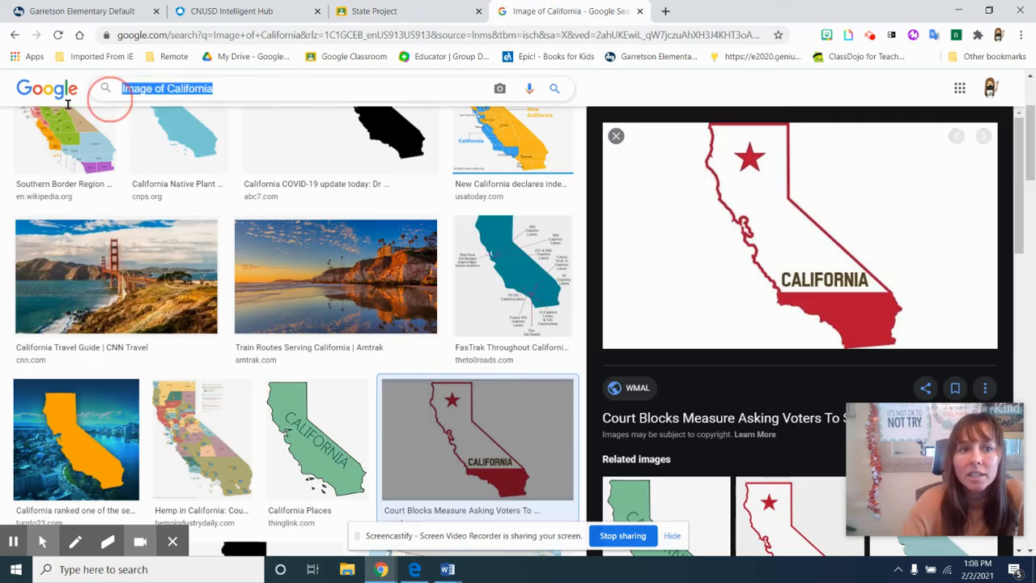
pyautogui.write('Sate ')
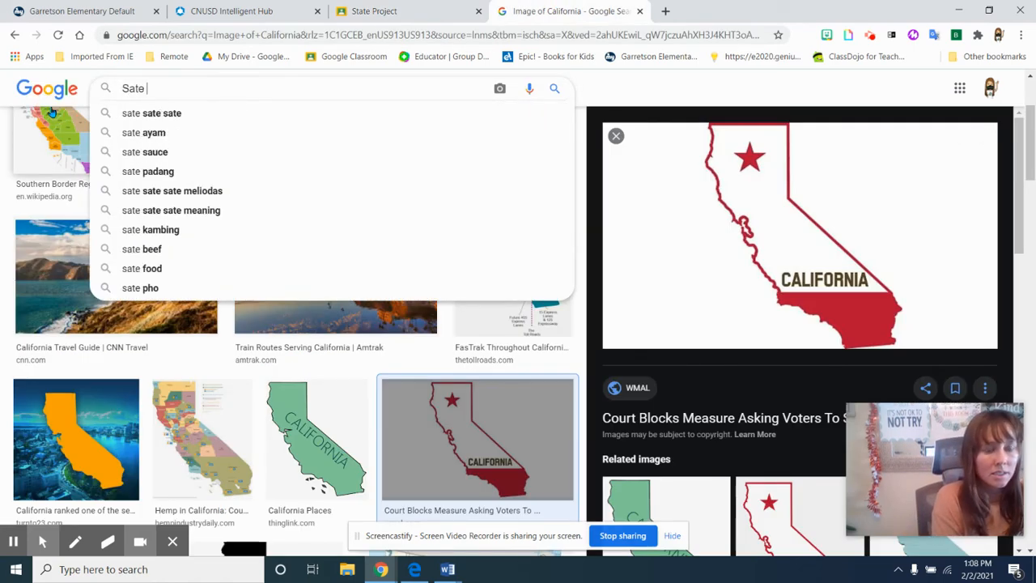
pyautogui.write('of capitol for Cal')
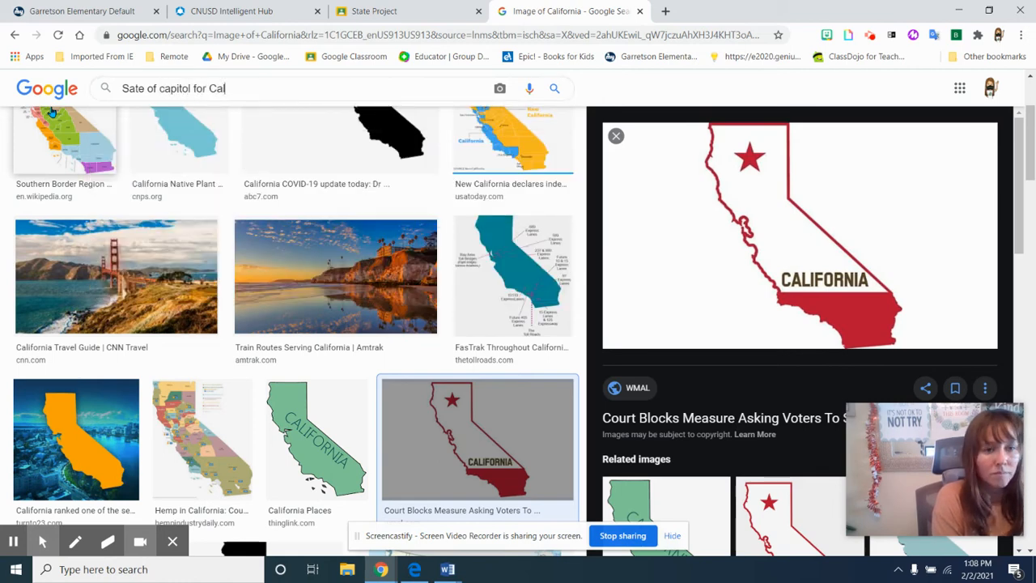
pyautogui.write('ifornia')
pyautogui.press('Return')
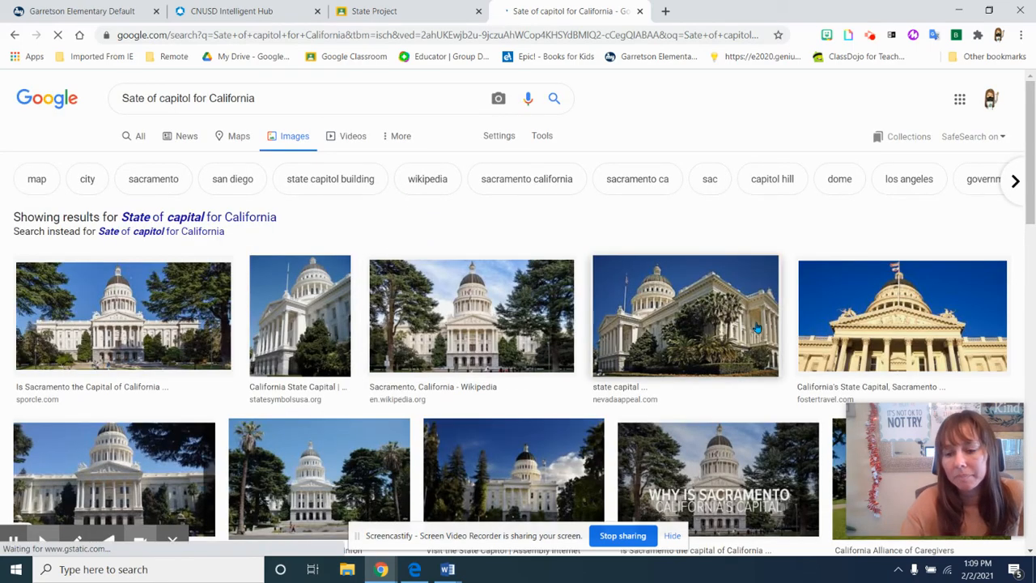
pyautogui.scroll(-1, 569, 300)
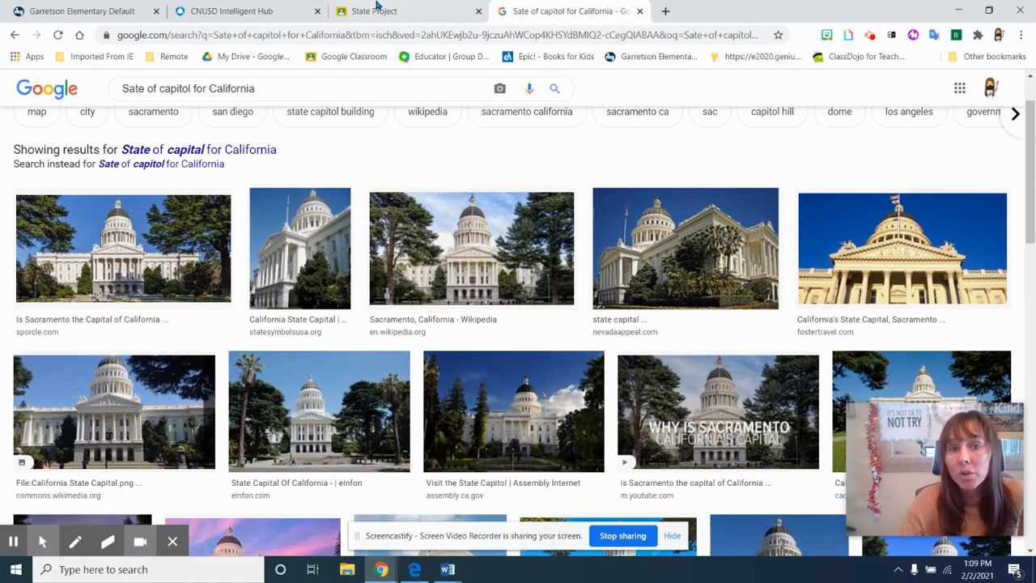
# Return to the State Project presentation and examine the built-in image search results again to compare them with the Google Images results.
pyautogui.click(376, 11)
pyautogui.scroll(-5, 359, 395)
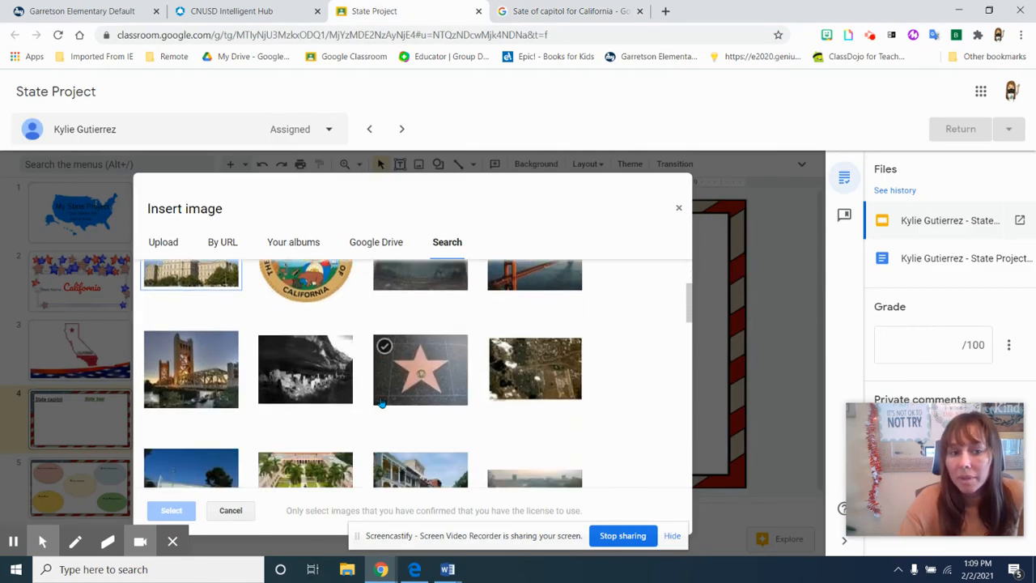
pyautogui.scroll(2, 382, 405)
pyautogui.scroll(5, 382, 404)
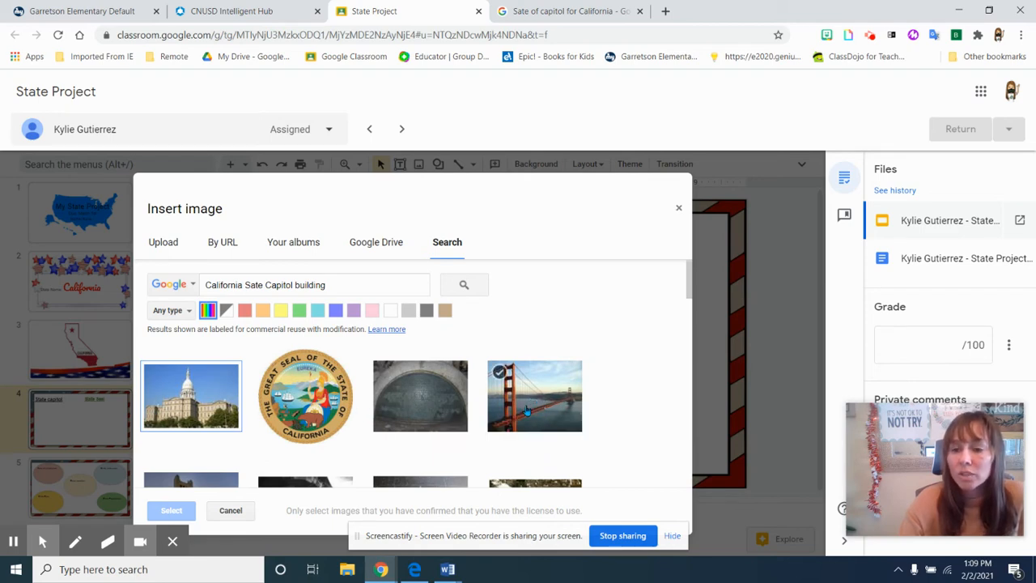
pyautogui.scroll(-5, 522, 413)
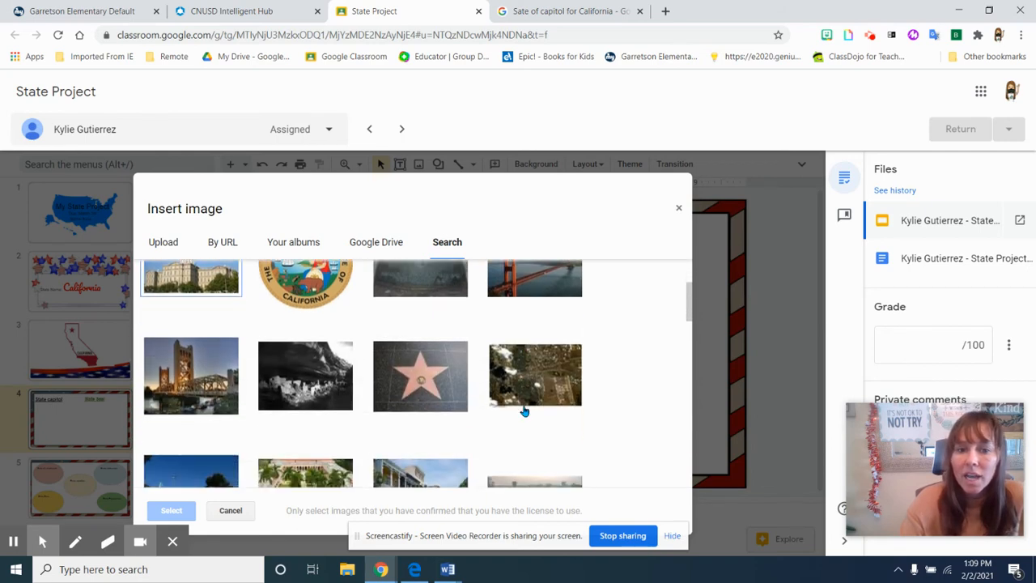
pyautogui.scroll(1, 518, 408)
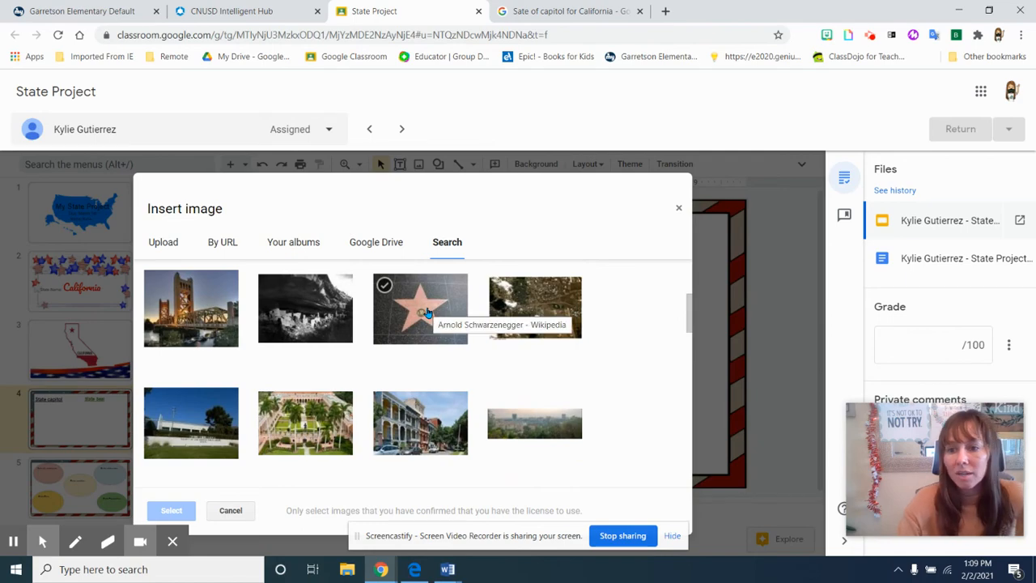
pyautogui.scroll(-6, 427, 313)
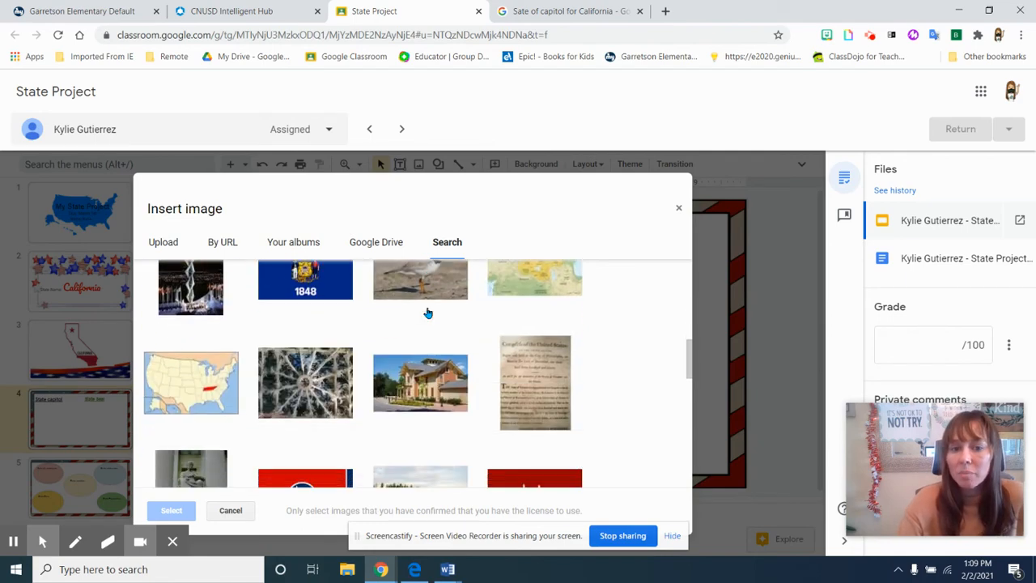
pyautogui.scroll(5, 433, 321)
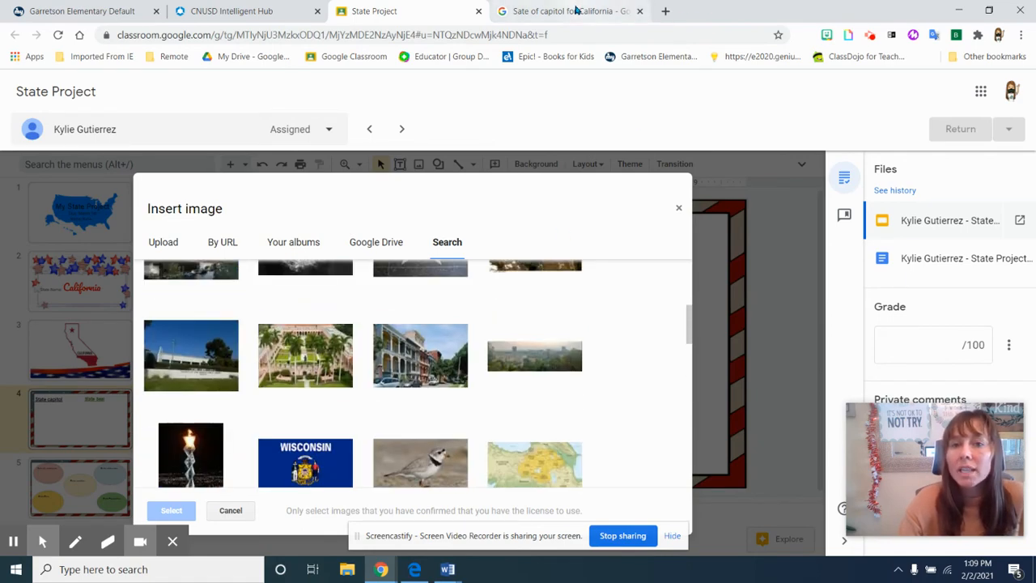
# On the Google Images results page, open the Sporcle photo of the California capitol and copy the image itself.
pyautogui.click(626, 13)
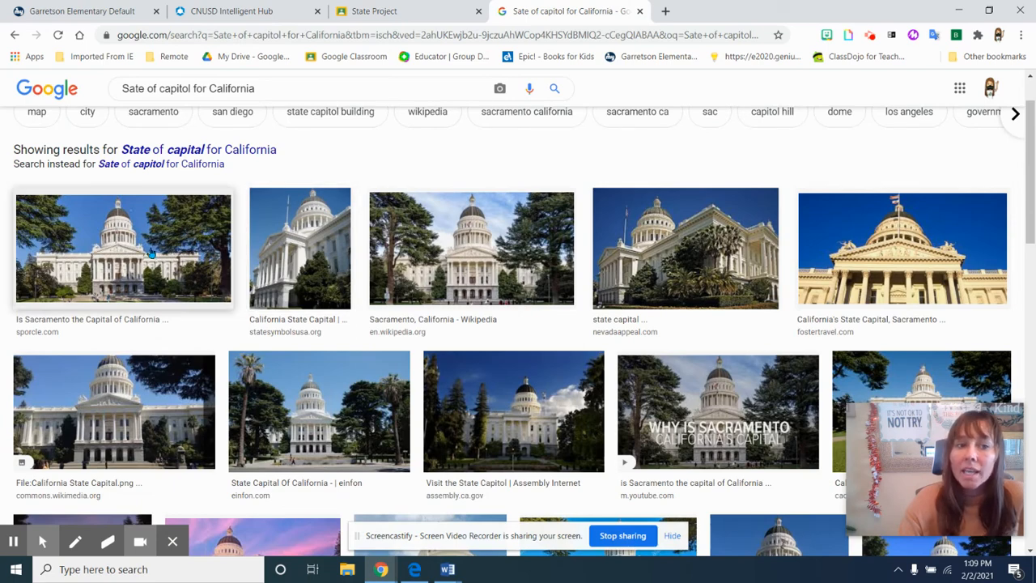
pyautogui.click(146, 261)
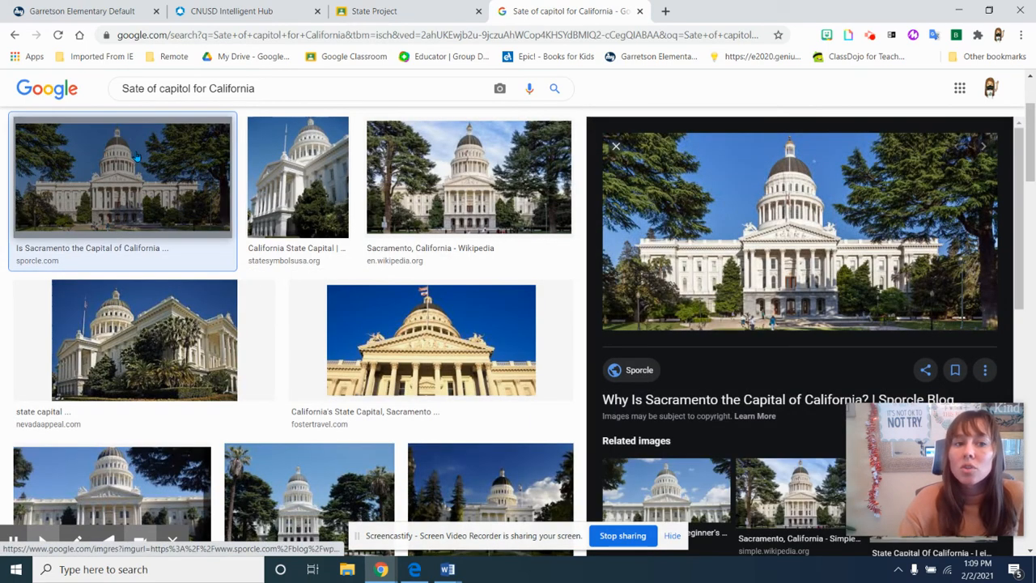
pyautogui.rightClick(702, 197)
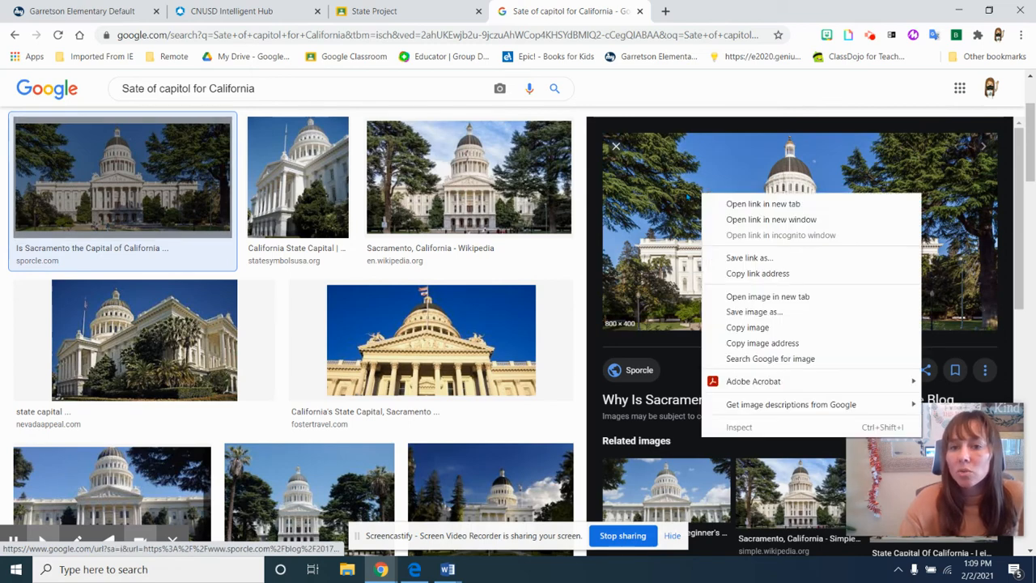
pyautogui.click(753, 327)
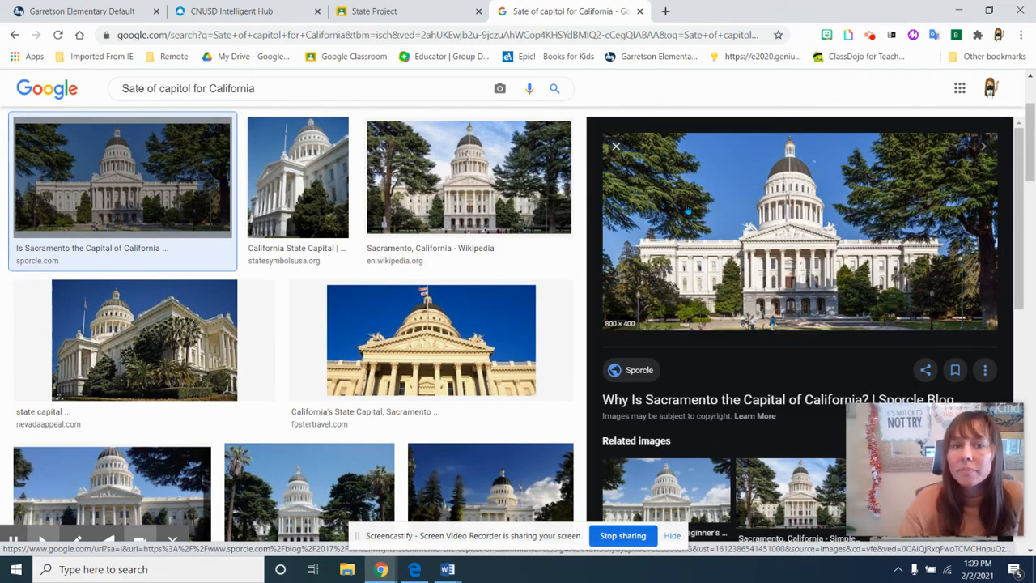
# Return to the State Project presentation, dismiss the image search, and paste the copied capitol photo onto slide 4.
pyautogui.click(420, 12)
pyautogui.click(678, 208)
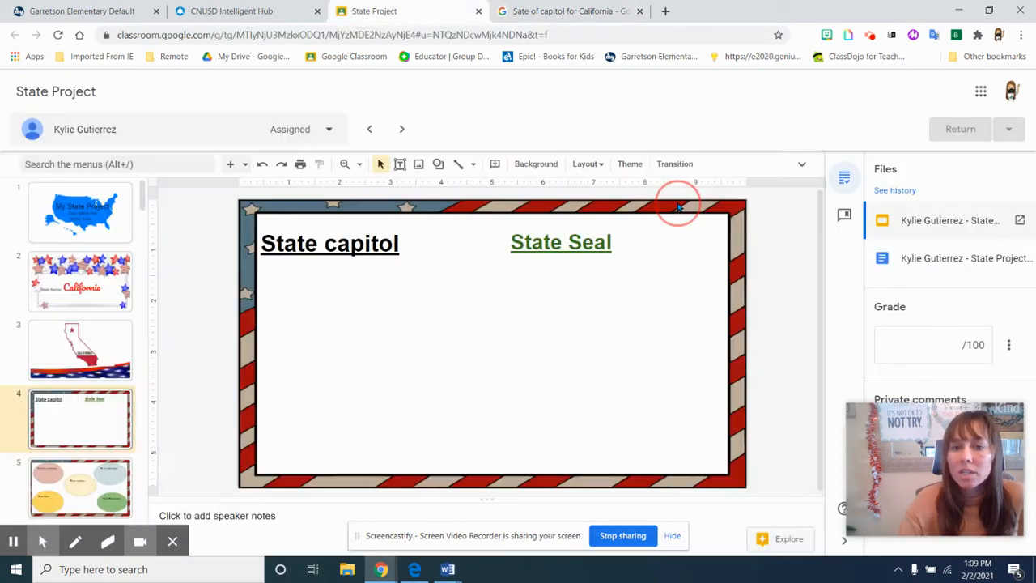
pyautogui.click(343, 305)
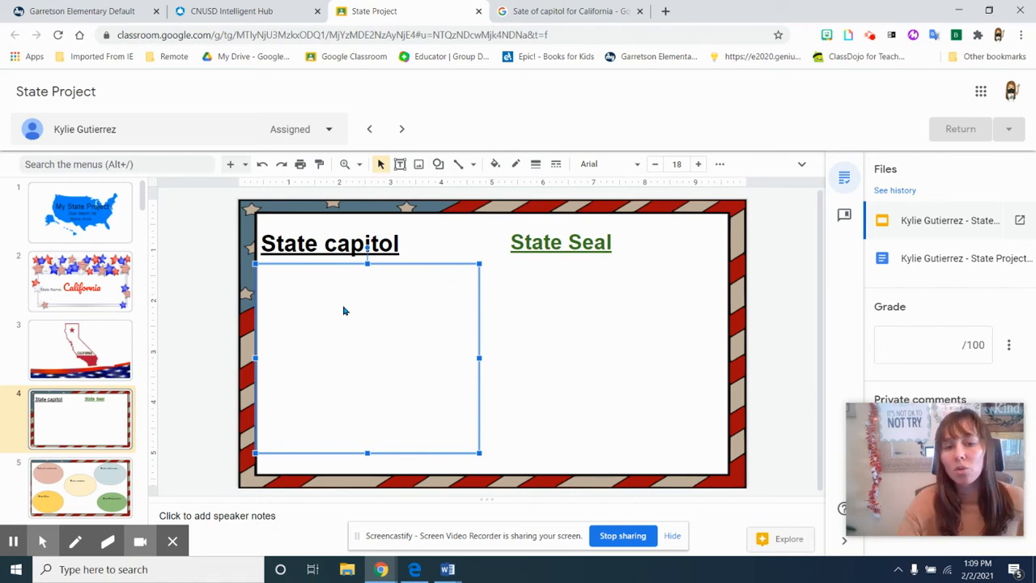
pyautogui.hotkey('ctrl', 'v')
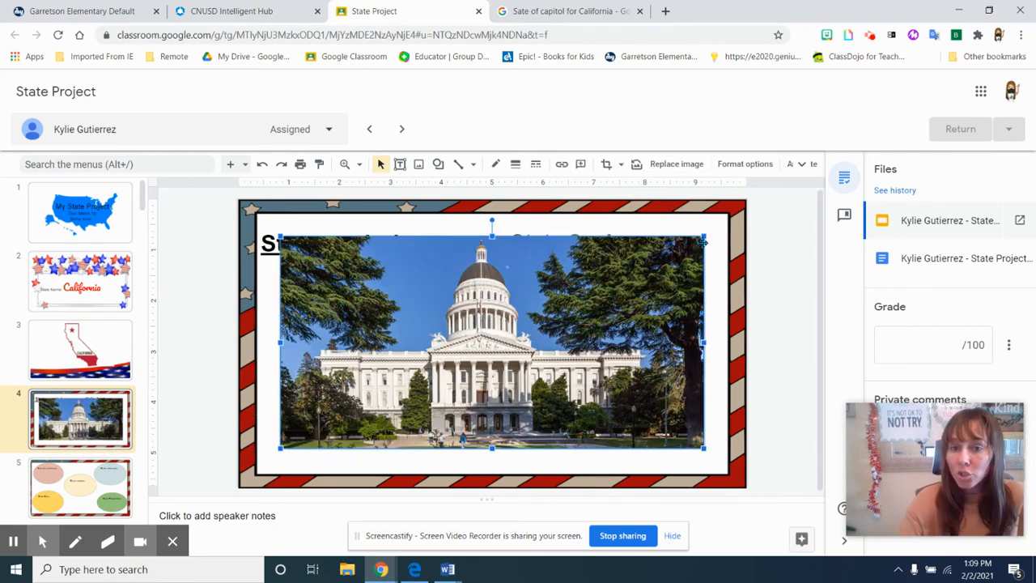
# Shrink the capitol photo on slide 4 and move it into the empty space under the State capitol heading.
pyautogui.moveTo(704, 235); pyautogui.dragTo(436, 319)
pyautogui.moveTo(538, 385); pyautogui.dragTo(446, 366)
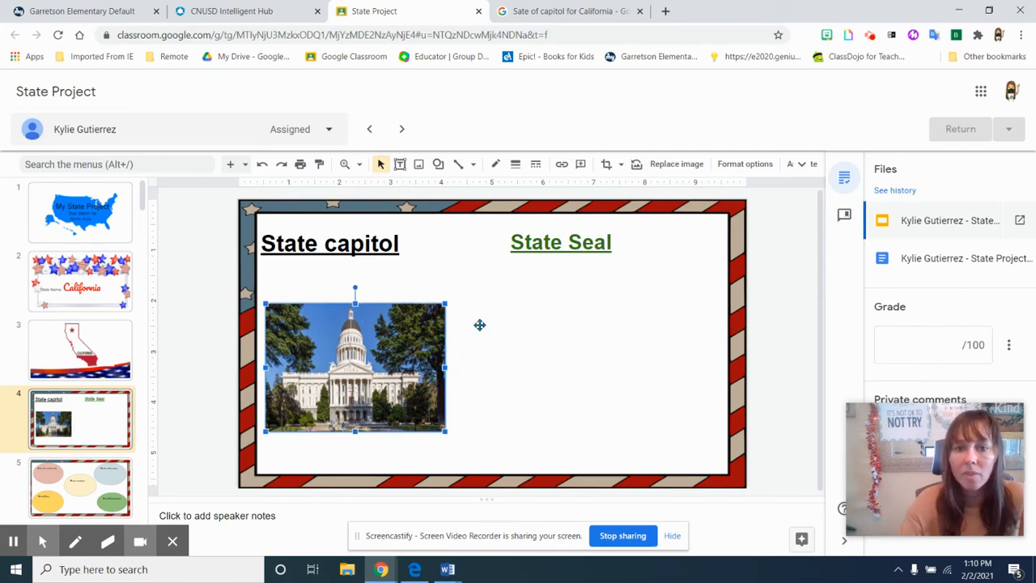
# Select the empty box under the State Seal heading and search the web for insertable images of "California Sate seal".
pyautogui.click(550, 238)
pyautogui.click(573, 296)
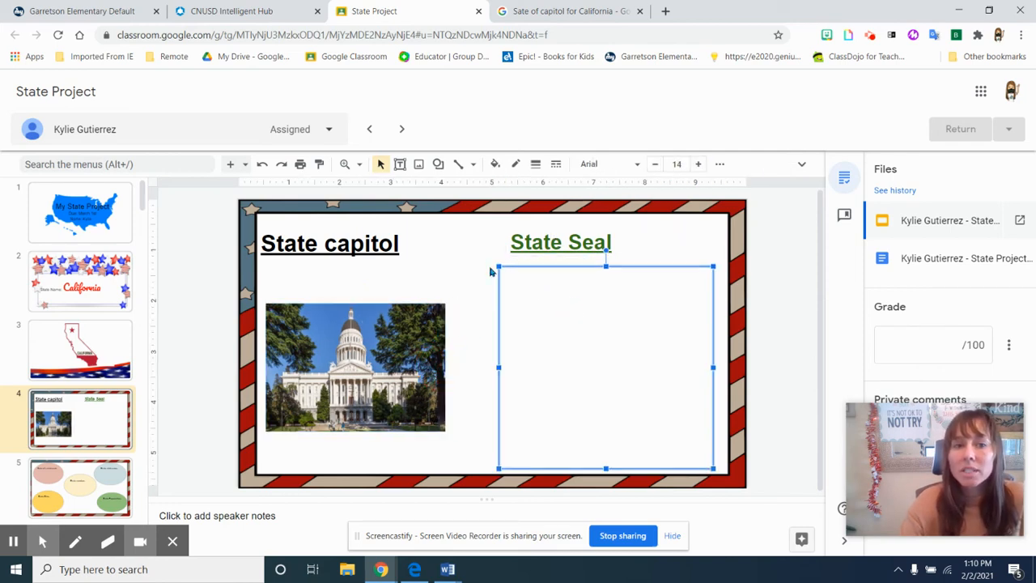
pyautogui.click(399, 164)
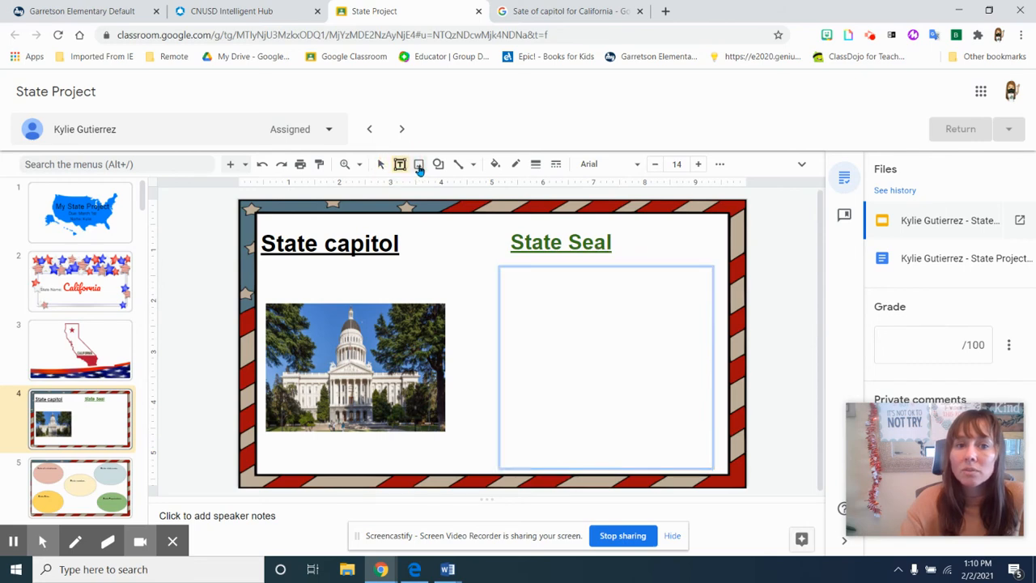
pyautogui.click(418, 165)
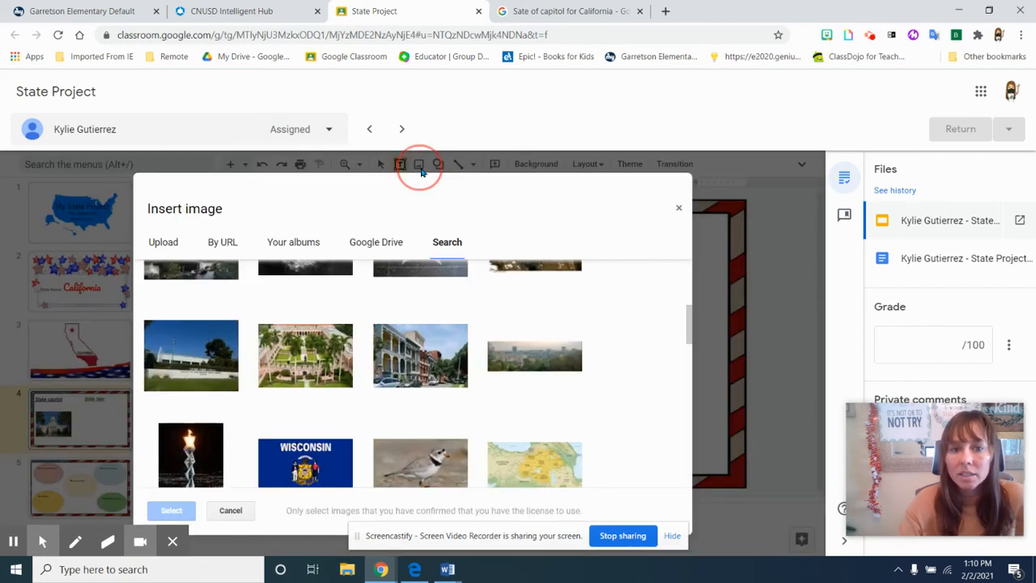
pyautogui.click(344, 263)
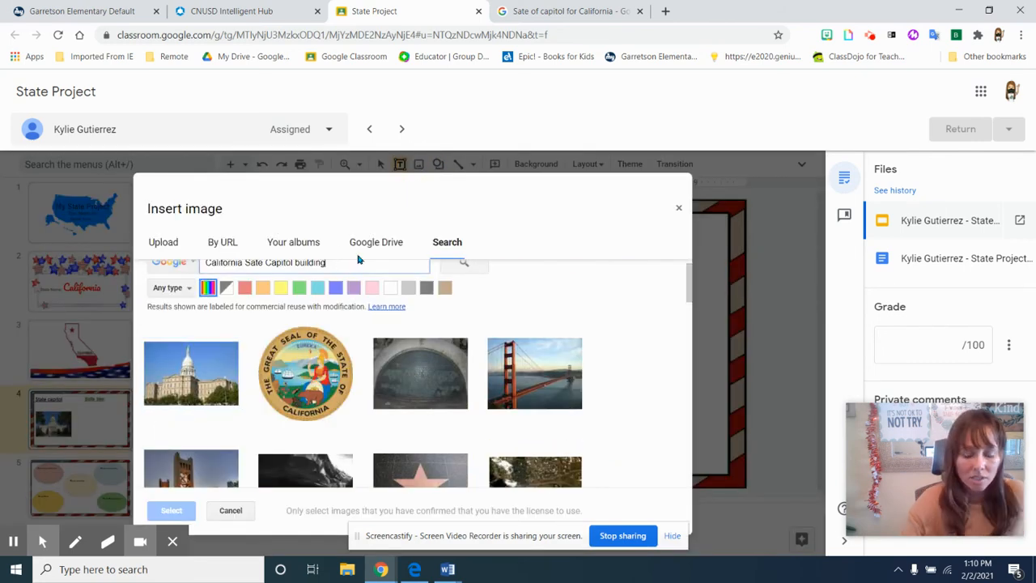
pyautogui.press('BackSpace')
pyautogui.press('BackSpace')
pyautogui.press('BackSpace')
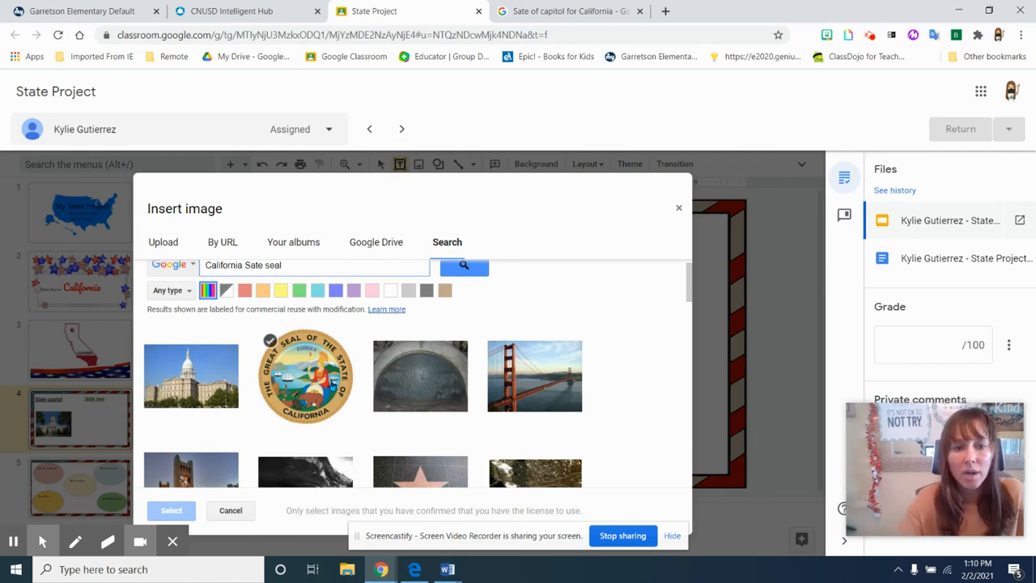
pyautogui.click(455, 268)
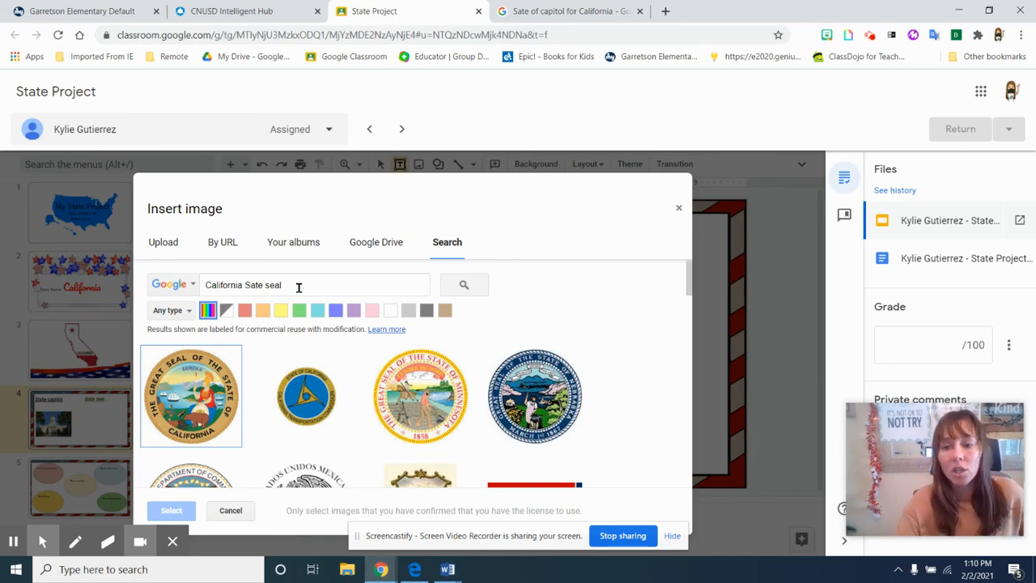
# Highlight the state name in the image search term and look through the seal results for the correct state's seal.
pyautogui.moveTo(245, 279); pyautogui.dragTo(202, 279)
pyautogui.click(297, 279)
pyautogui.moveTo(246, 285); pyautogui.dragTo(204, 288)
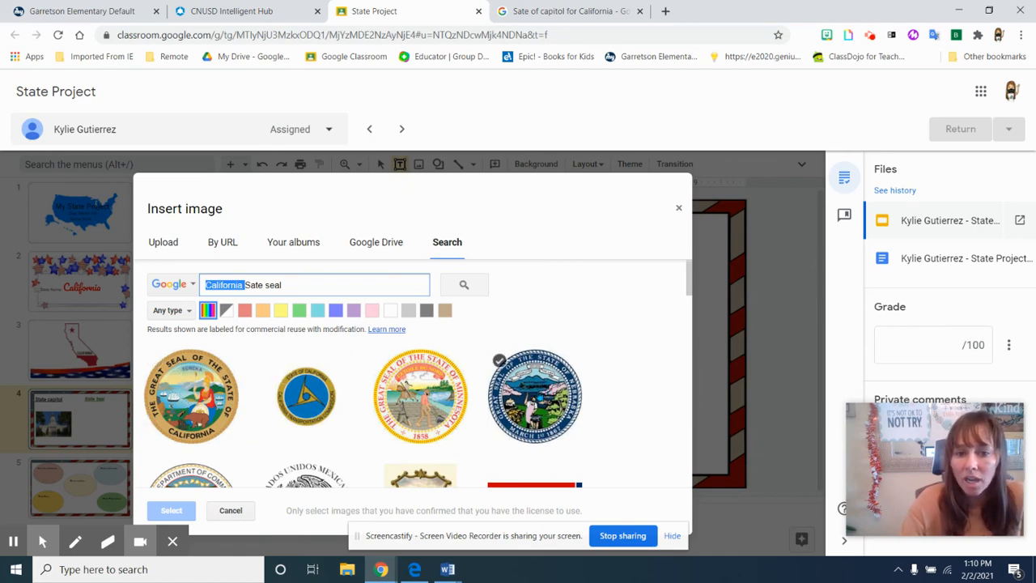
pyautogui.scroll(-3, 526, 392)
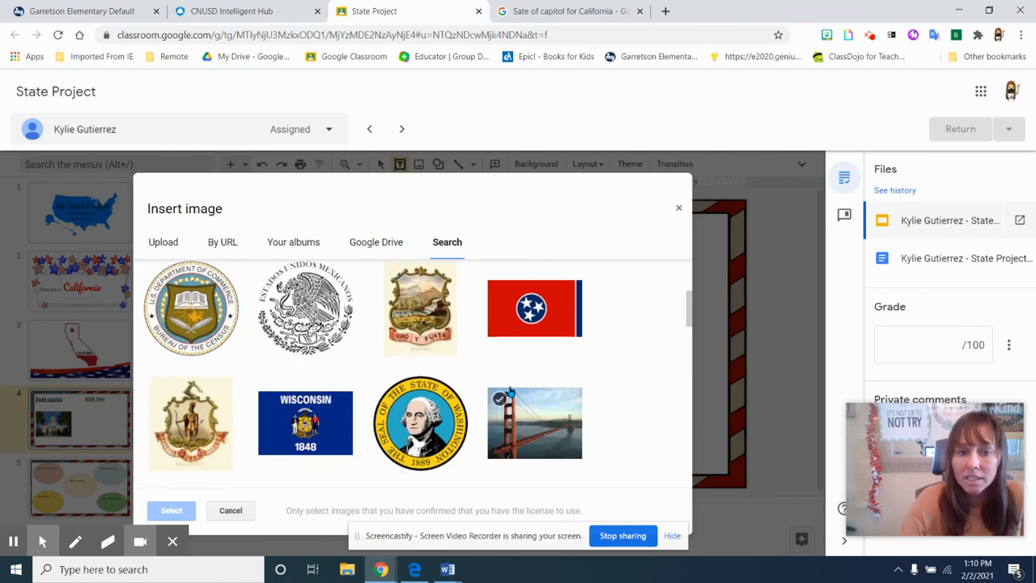
pyautogui.scroll(-8, 507, 393)
pyautogui.scroll(-3, 504, 394)
pyautogui.scroll(10, 502, 393)
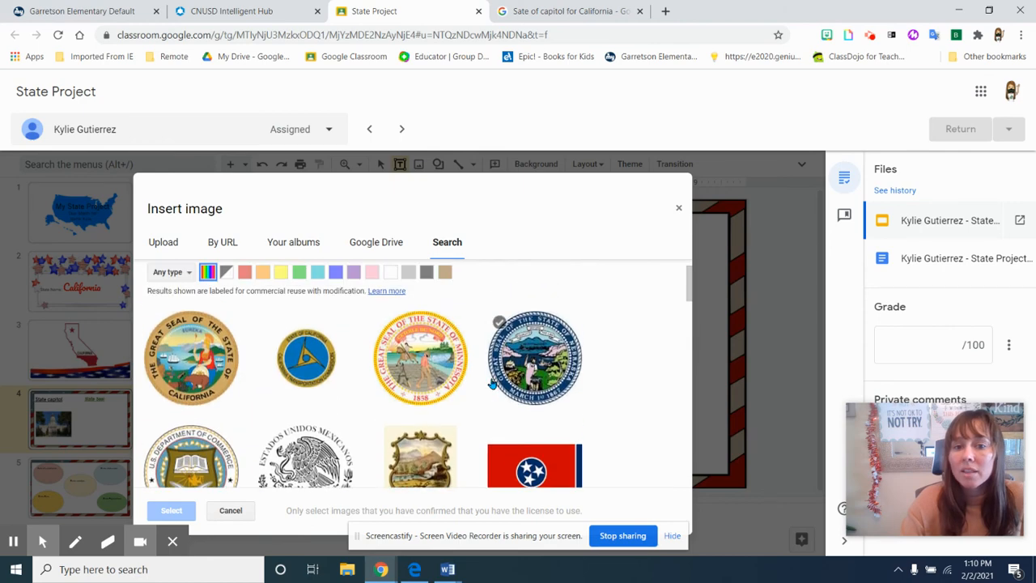
pyautogui.scroll(2, 491, 385)
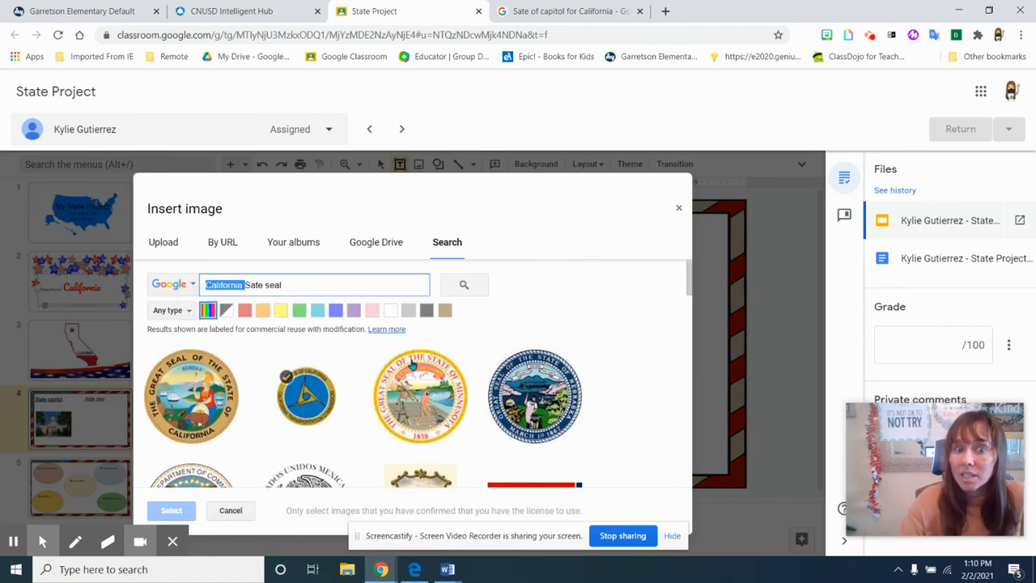
pyautogui.scroll(-2, 500, 380)
pyautogui.scroll(3, 500, 380)
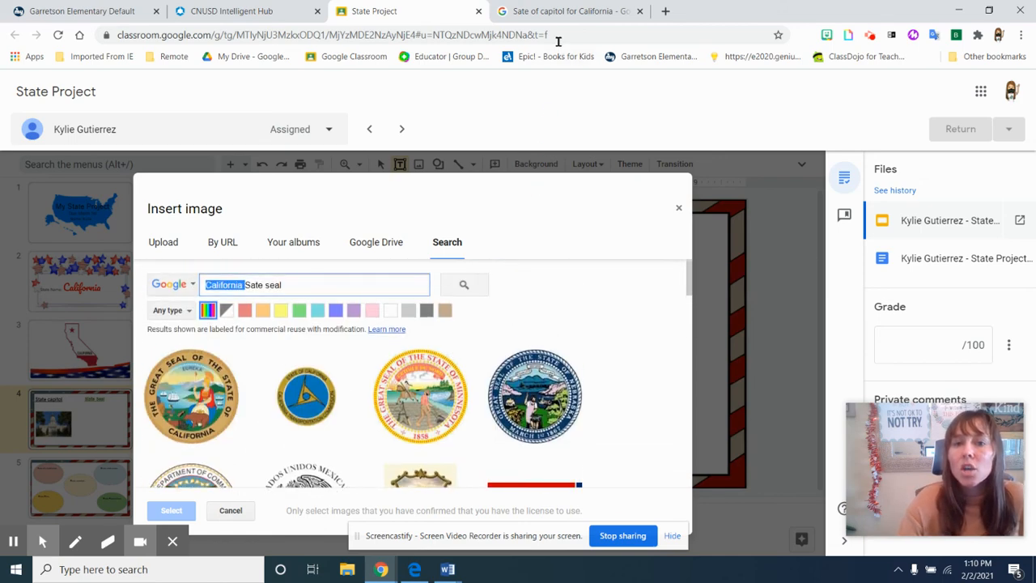
# Switch to the Google Images page and change the search to "Sate of California Seal".
pyautogui.click(550, 10)
pyautogui.moveTo(263, 86); pyautogui.dragTo(158, 104)
pyautogui.click(207, 91)
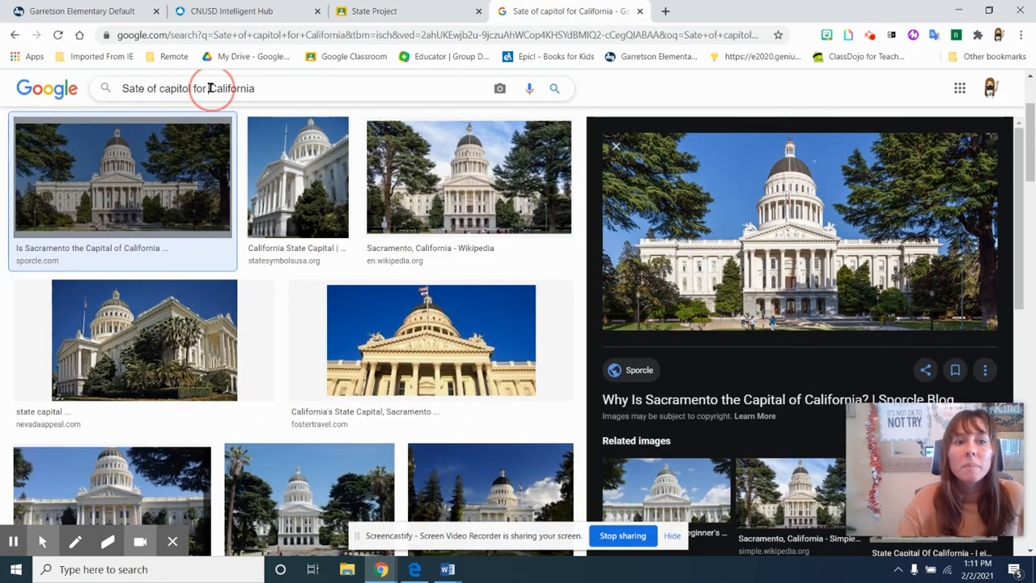
pyautogui.press('BackSpace')
pyautogui.press('BackSpace')
pyautogui.press('BackSpace')
pyautogui.press('BackSpace')
pyautogui.press('BackSpace')
pyautogui.press('BackSpace')
pyautogui.press('BackSpace')
pyautogui.press('BackSpace')
pyautogui.press('BackSpace')
pyautogui.press('BackSpace')
pyautogui.press('BackSpace')
pyautogui.press('BackSpace')
pyautogui.press('BackSpace')
pyautogui.press('BackSpace')
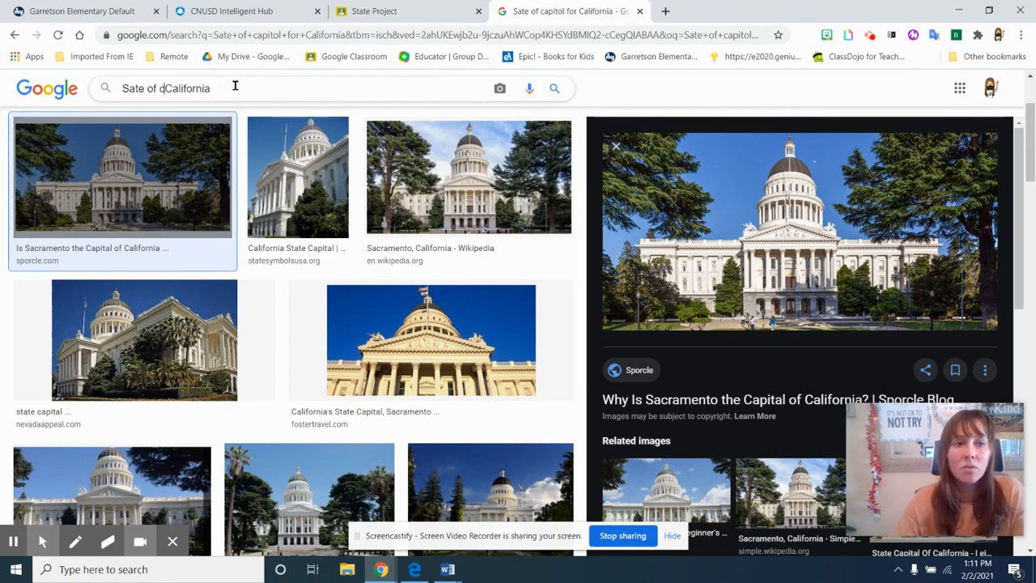
pyautogui.click(232, 85)
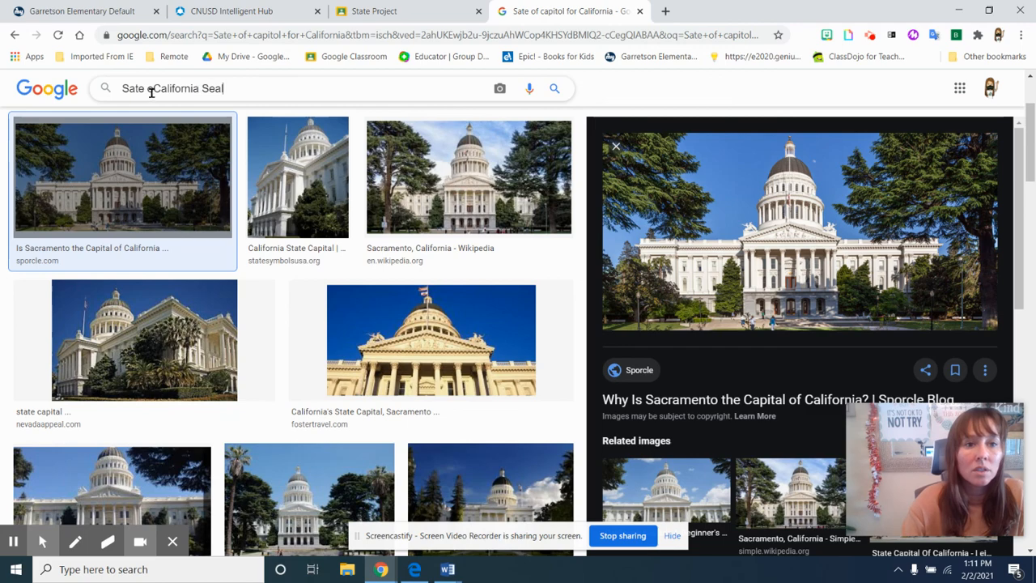
pyautogui.write('f')
pyautogui.press('Return')
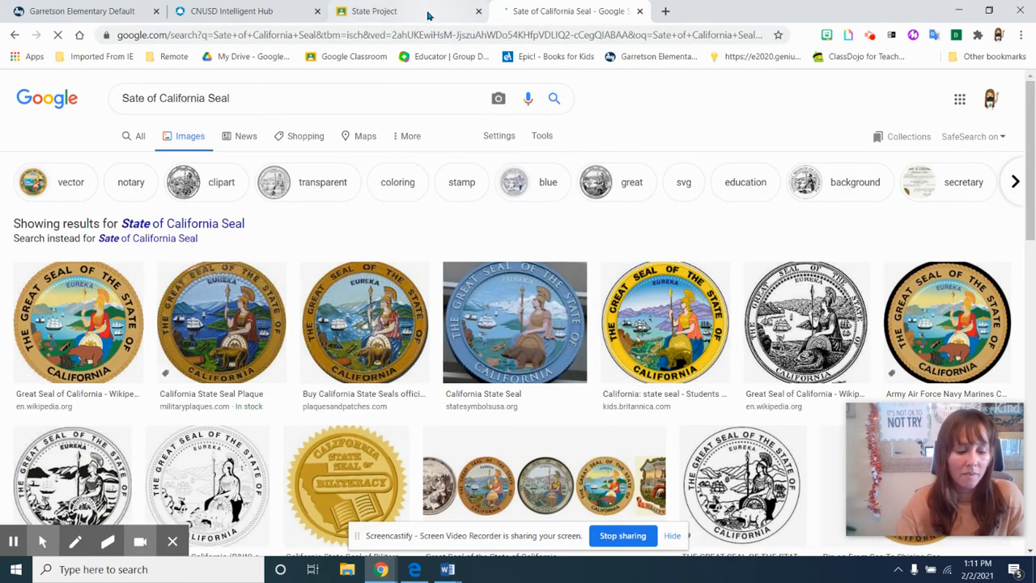
# Compare the seal results in the State Project presentation's image search with those on Google Images, ending on Google Images.
pyautogui.moveTo(968, 433)
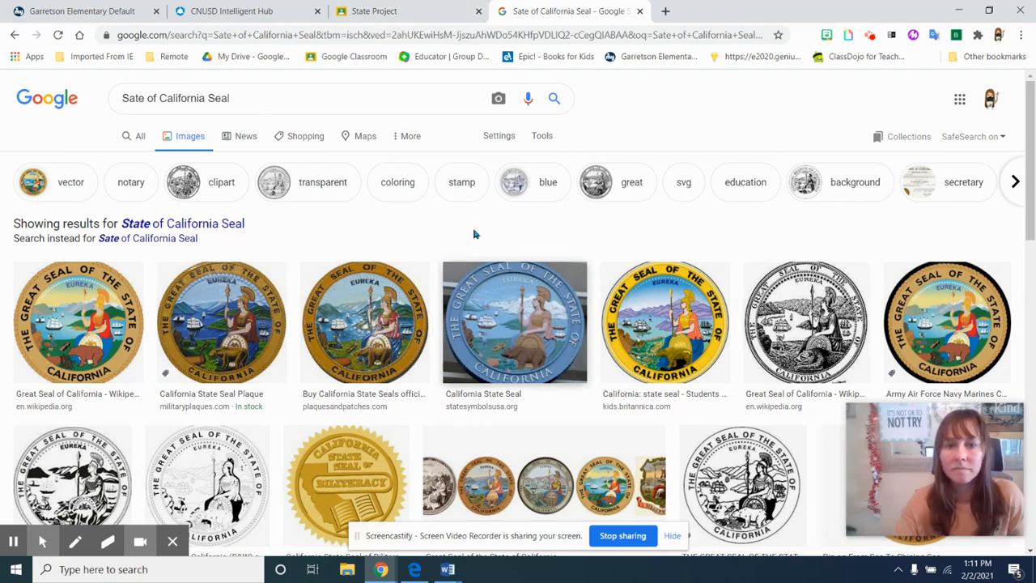
pyautogui.click(394, 8)
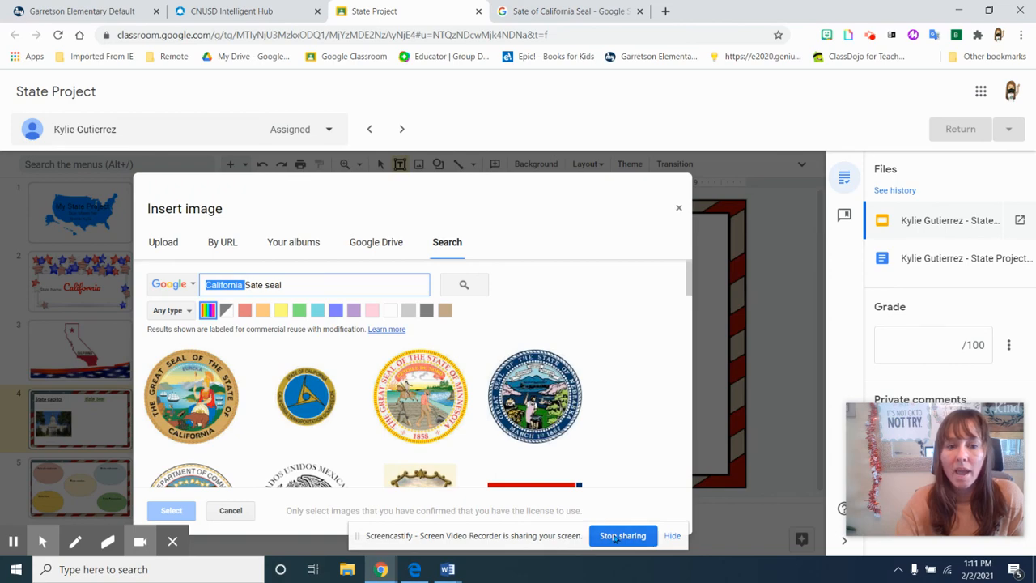
pyautogui.click(574, 13)
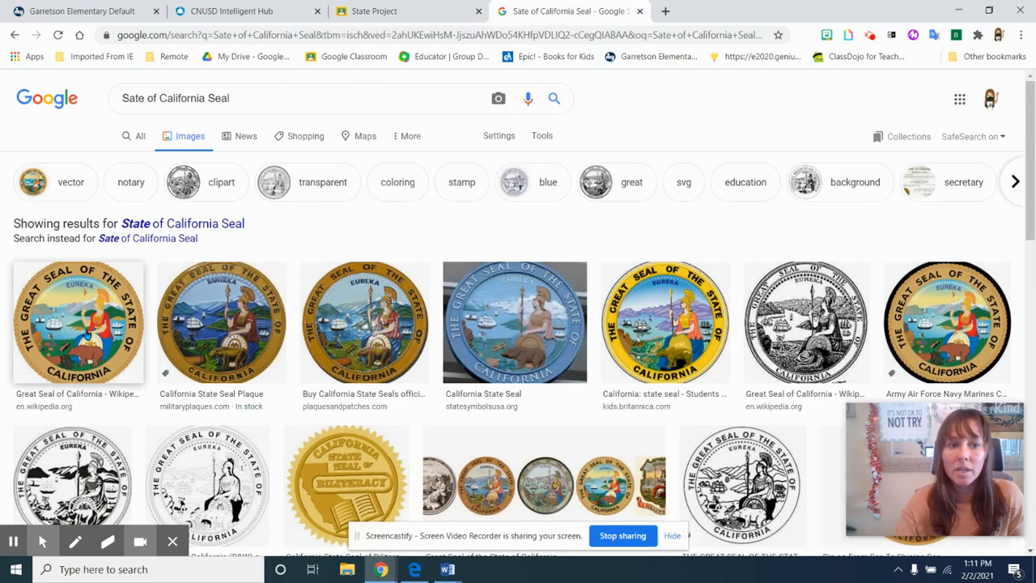